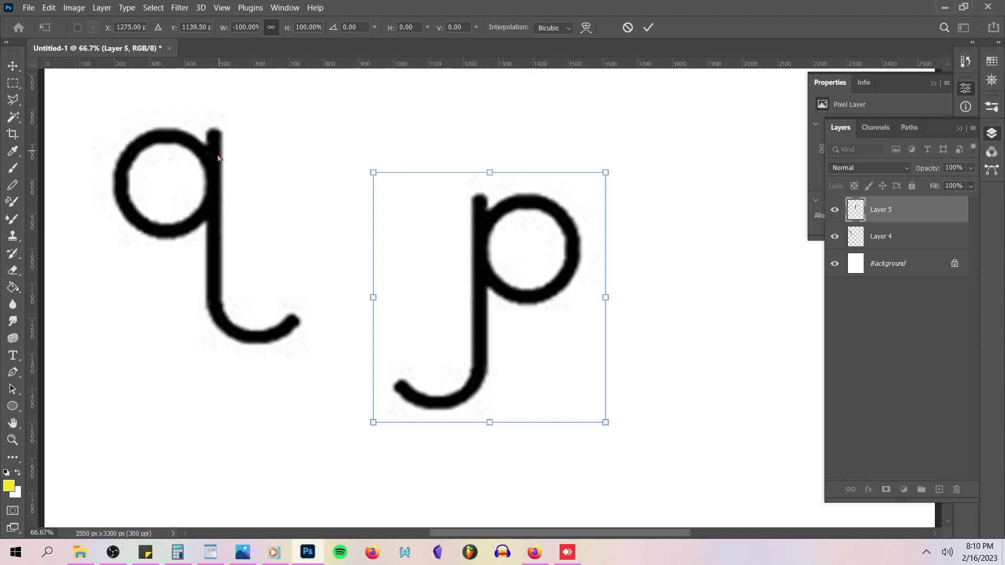
- Apply the flip to the p, shift it right by about 141 px, and place the q beside it on its right
key("Return")
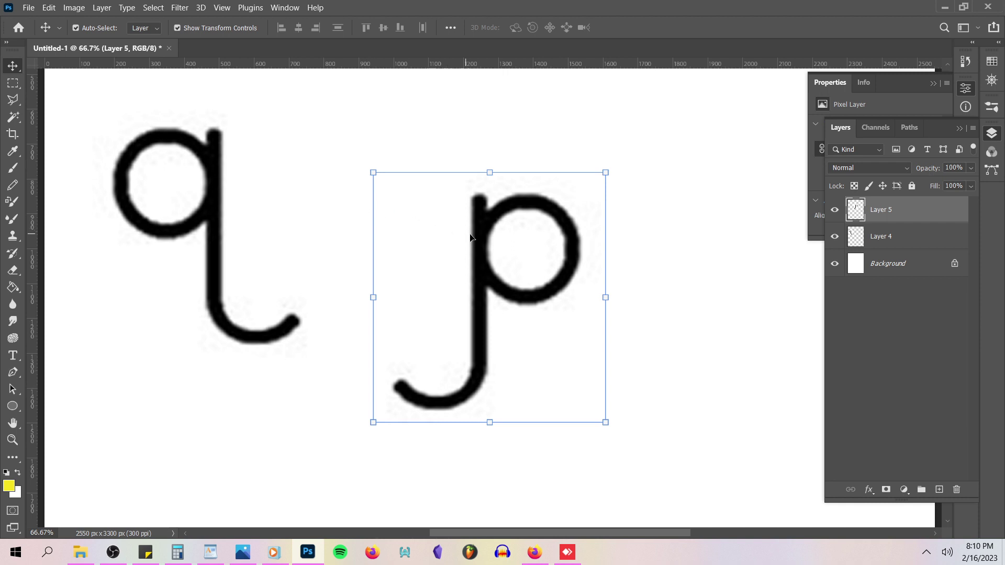
left_click_drag(470, 238, 520, 229)
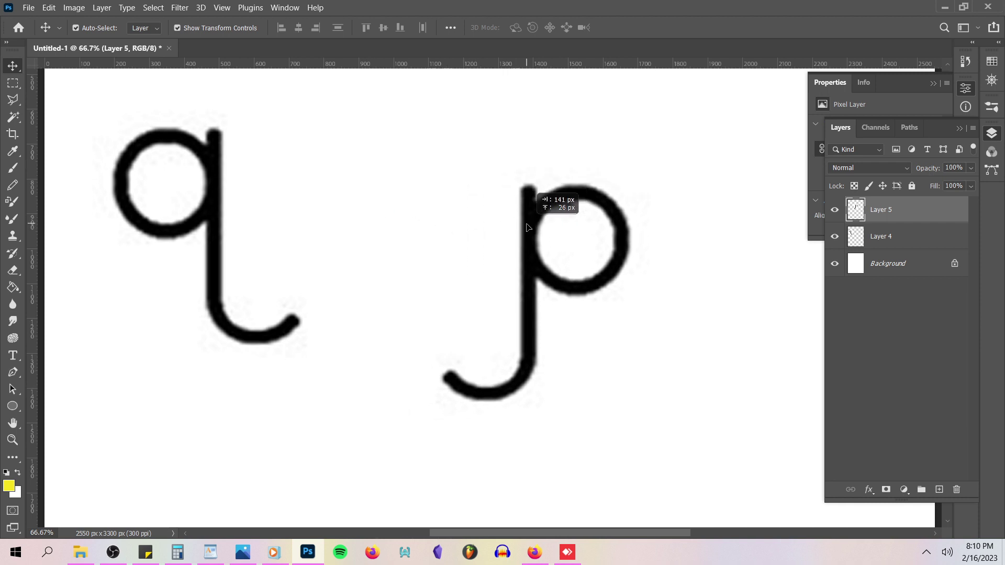
left_click(371, 201)
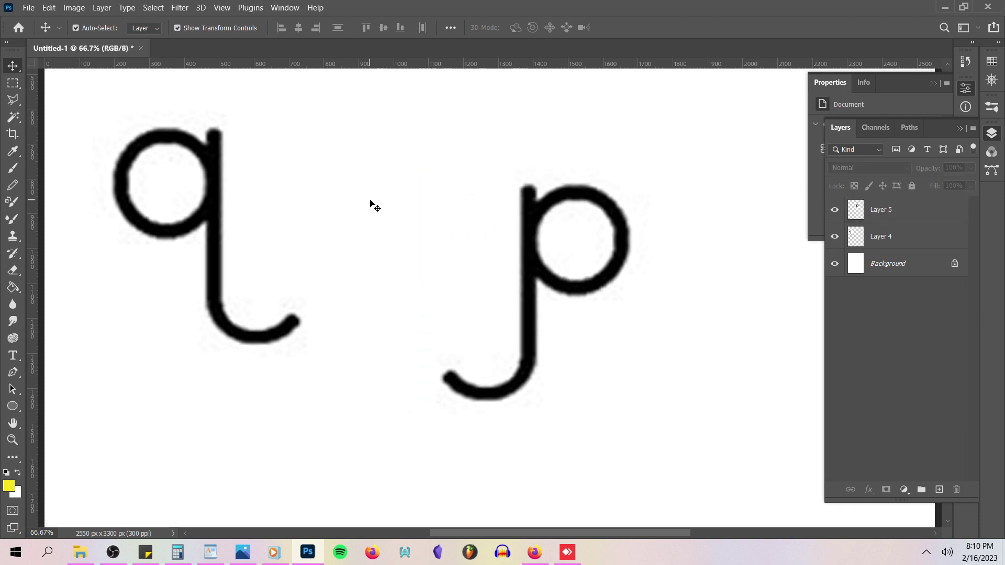
left_click(876, 242)
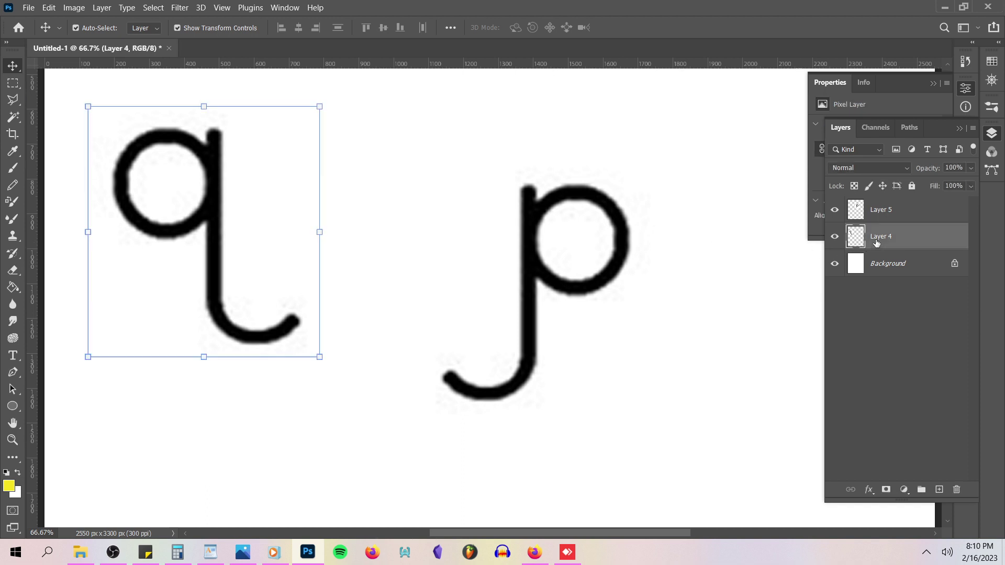
left_click_drag(204, 199, 760, 261)
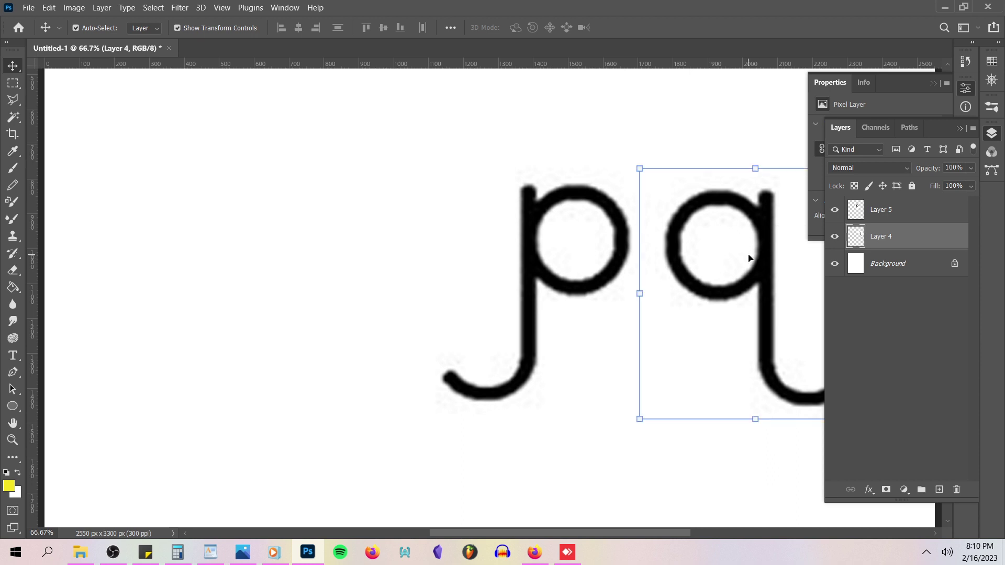
- Paste a copy of the q and place it in the empty area left of the p
key("ctrl")
key("ctrl+v")
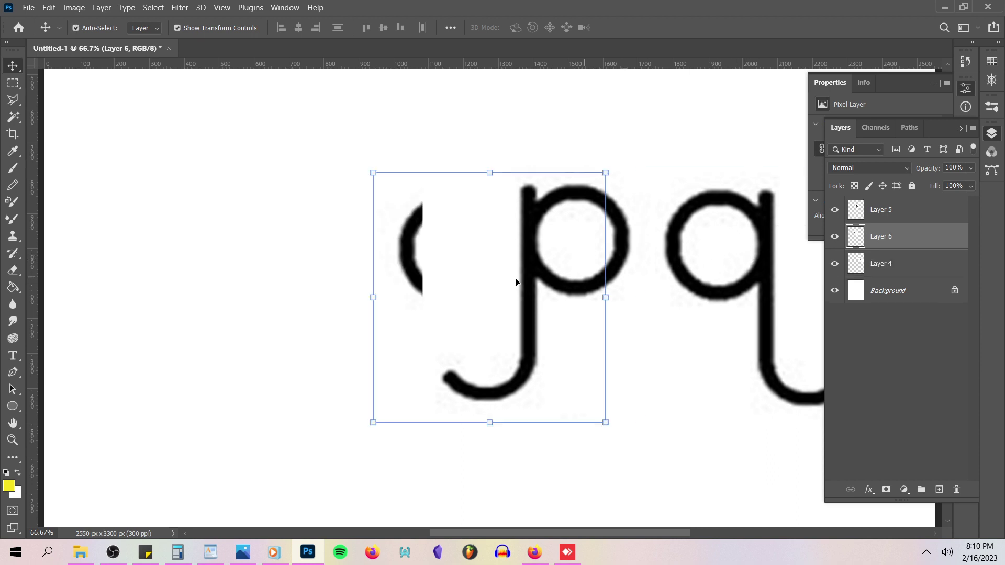
left_click_drag(402, 269, 174, 273)
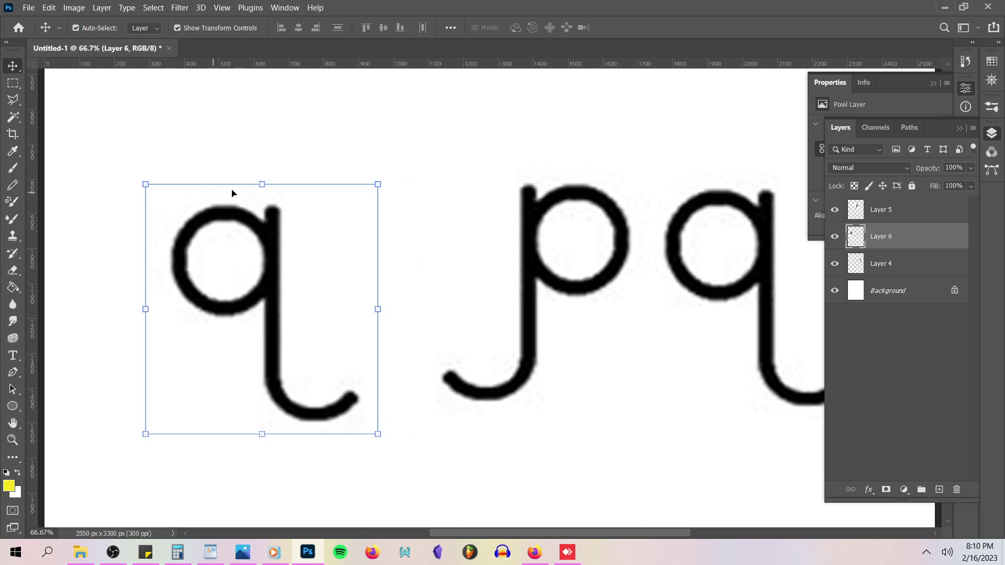
- Flip the copied q horizontally and vertically to form a b, and place it in the page's upper-left area
left_click(267, 181)
right_click(256, 261)
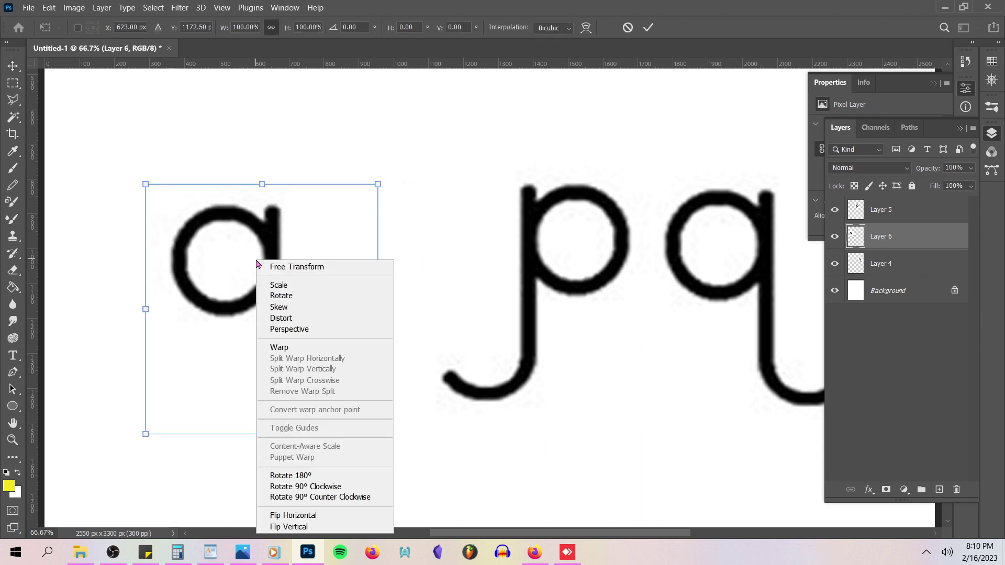
left_click(281, 515)
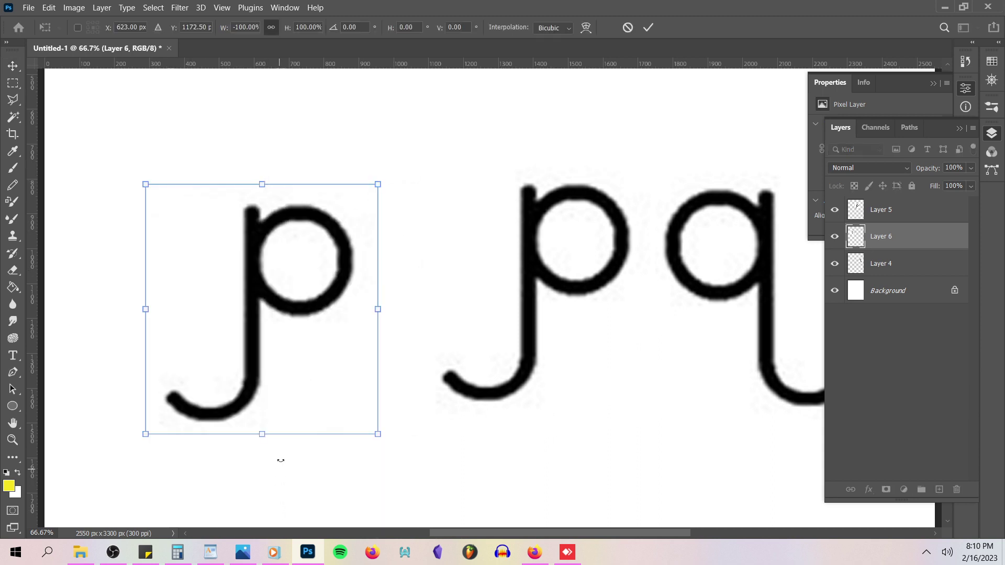
right_click(310, 309)
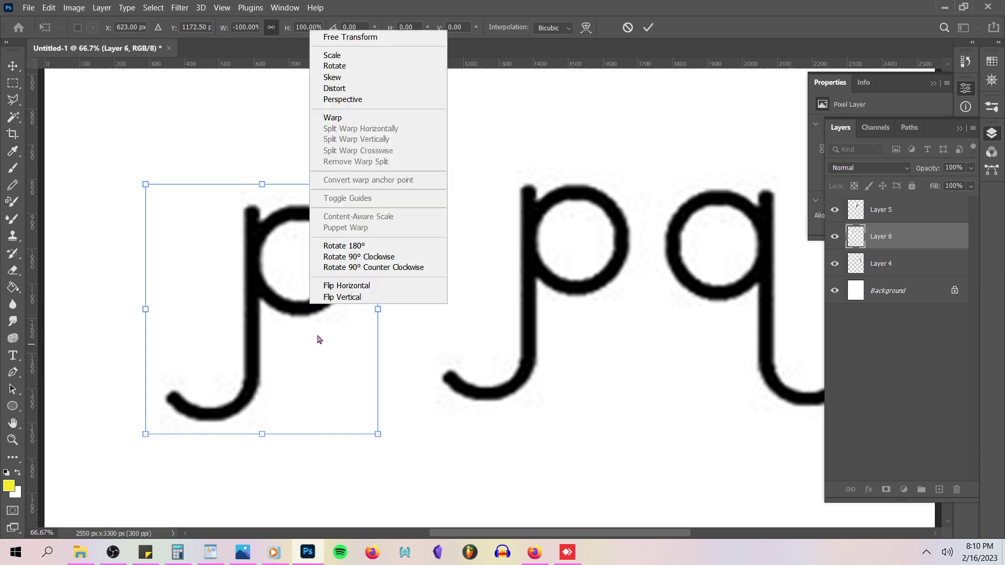
left_click(335, 298)
left_click_drag(326, 329, 214, 224)
key("Return")
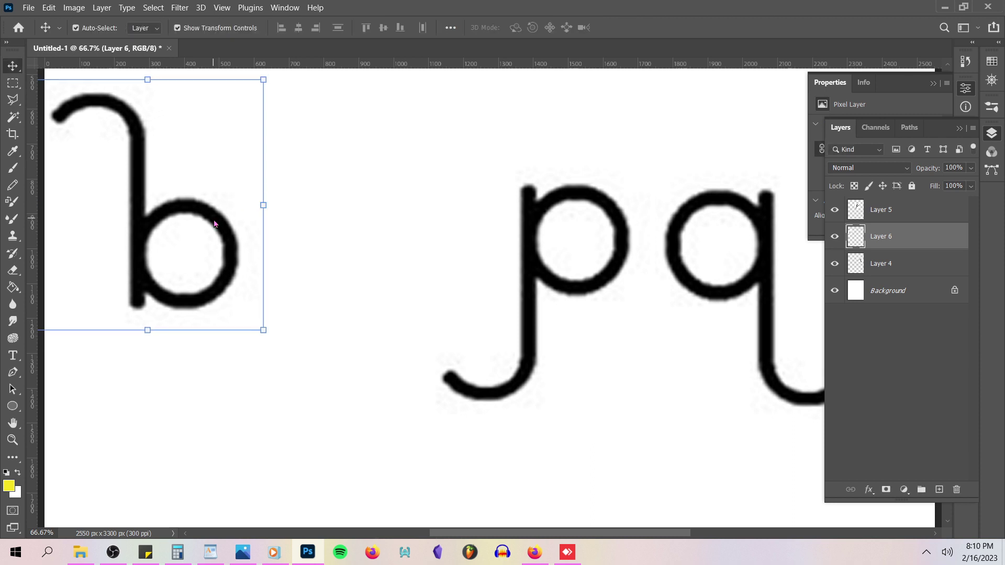
- Paste a copy of the b and position it between the b and the p
key("ctrl")
key("ctrl+v")
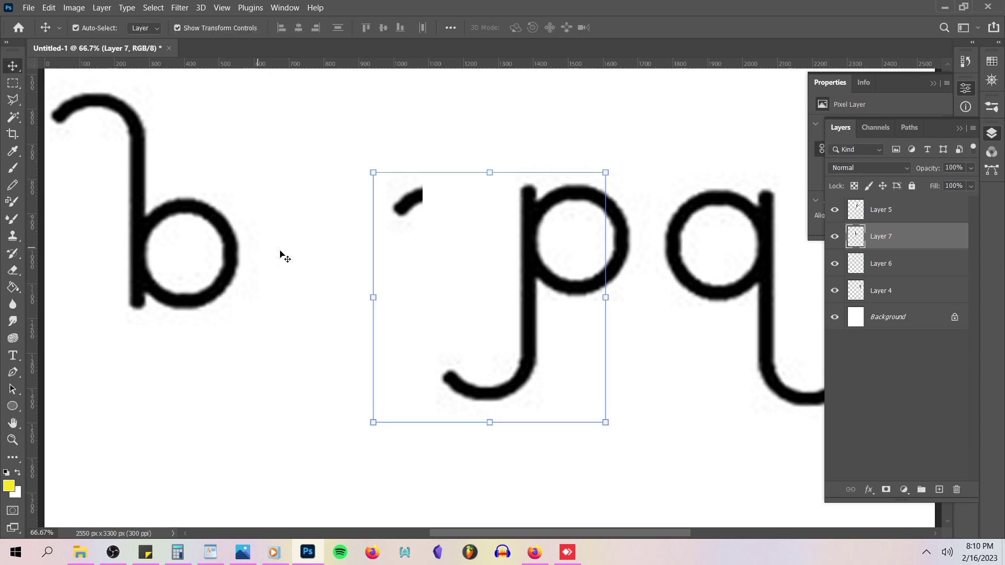
left_click_drag(404, 283, 243, 270)
- Flip the copied b horizontally to form a d and place it level beside the b
key("ctrl+t")
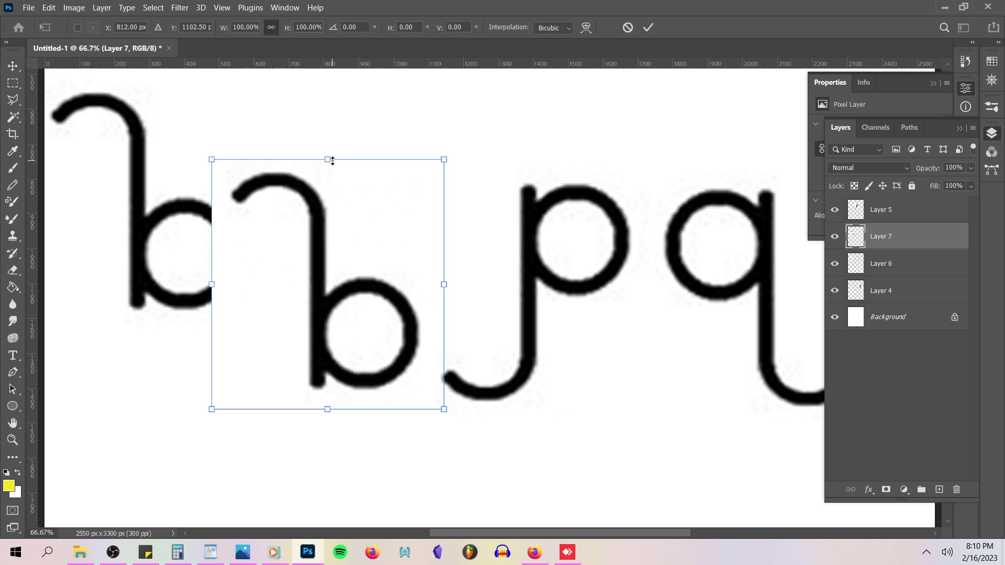
right_click(333, 181)
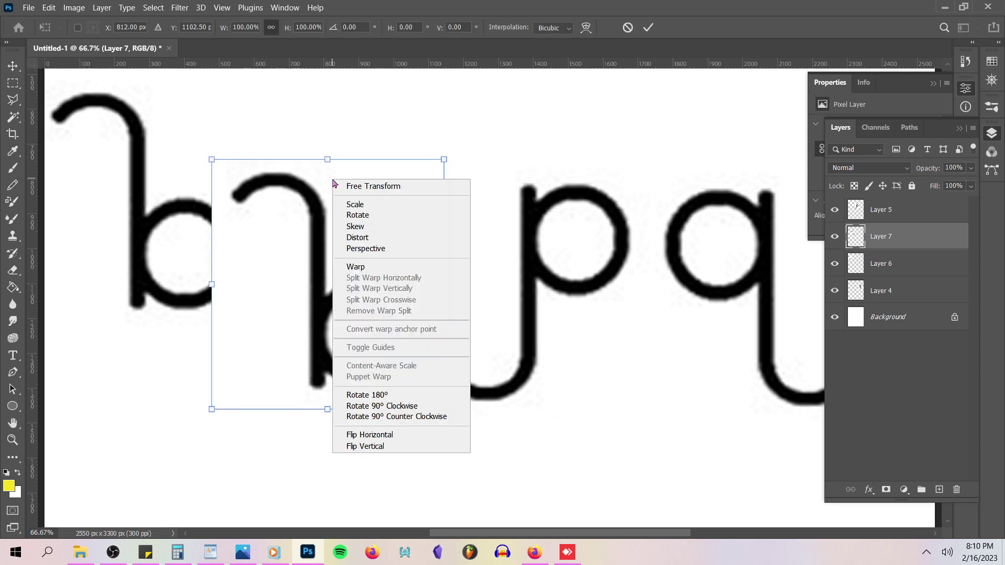
left_click(377, 436)
left_click_drag(343, 361, 376, 289)
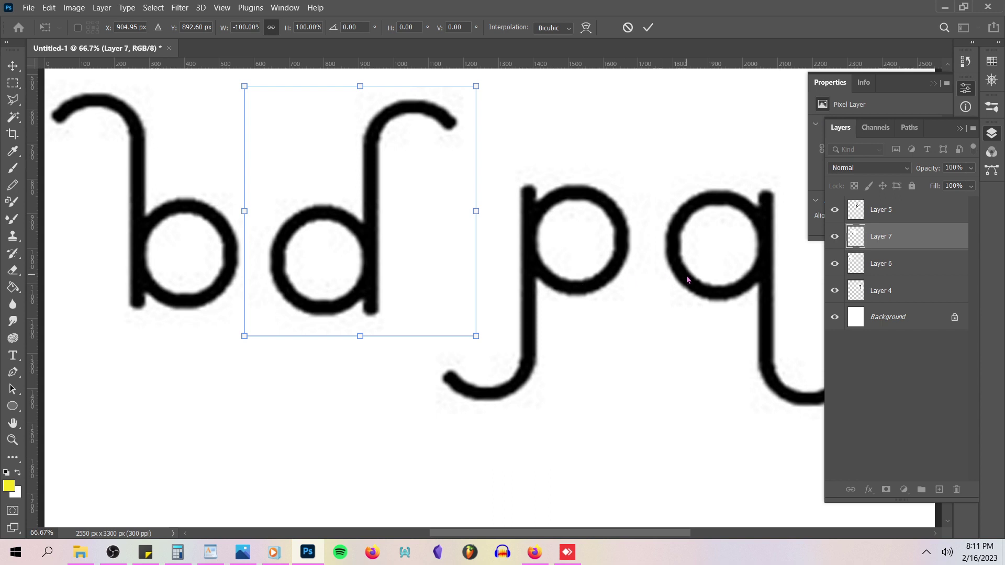
key("Return")
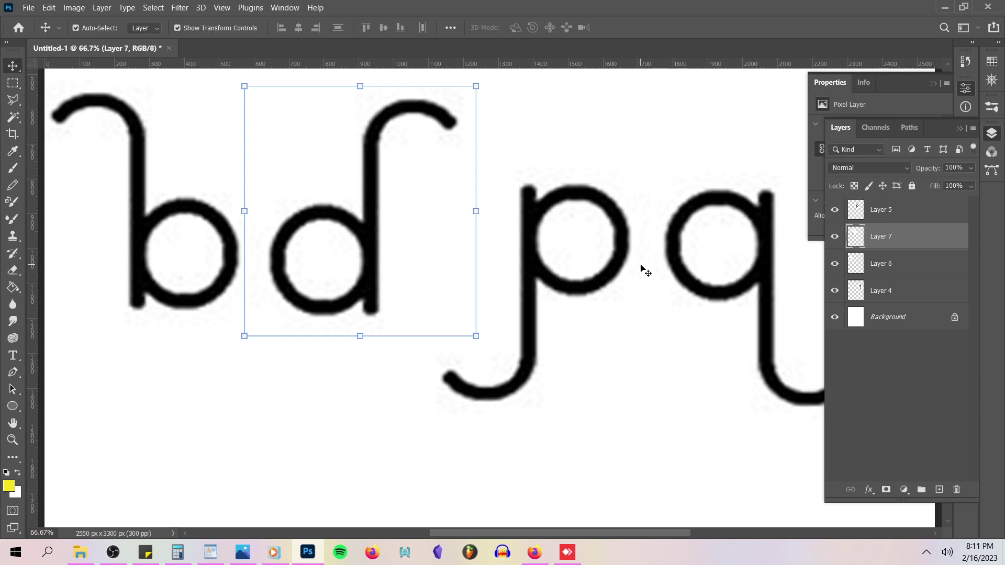
- Zoom out to 50% and collapse the Properties panel to uncover the whole row of letters
key("ctrl+minus")
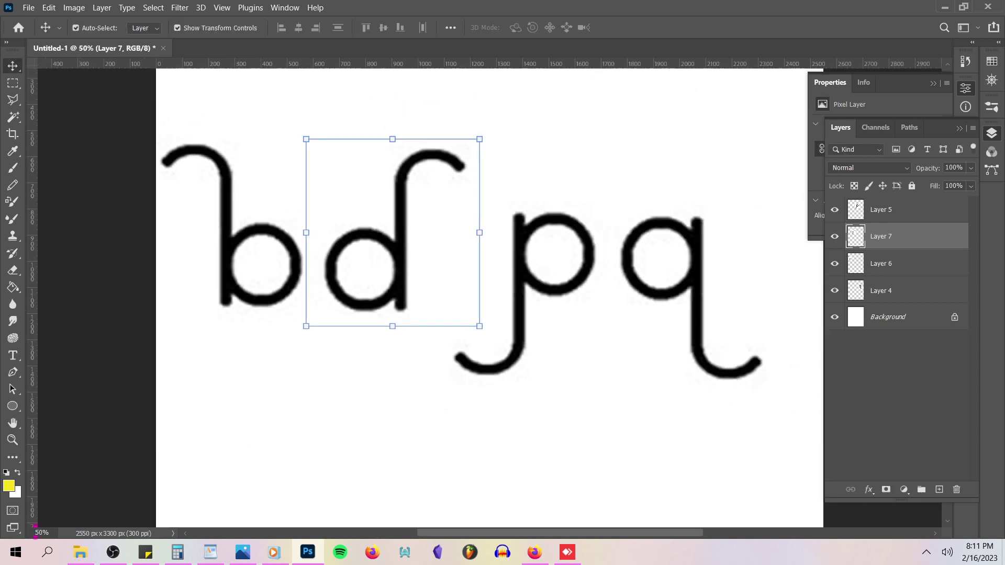
left_click(946, 87)
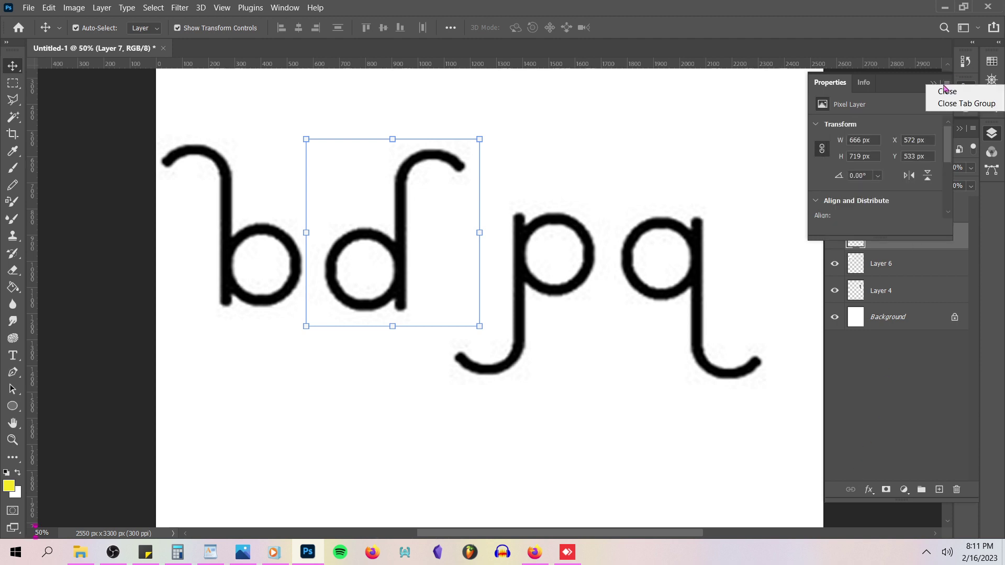
left_click(936, 88)
left_click(935, 85)
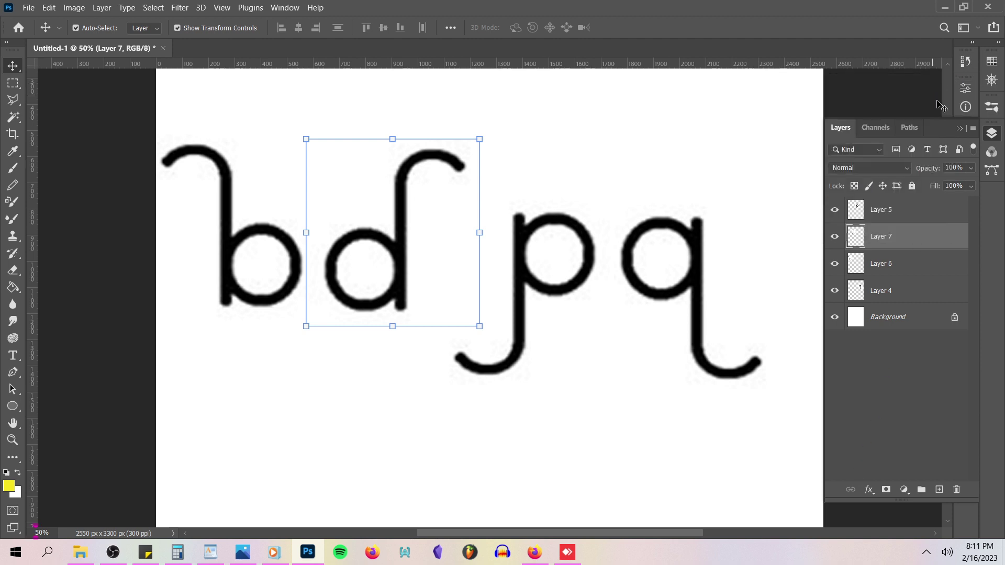
- Paste a copy of the q, and move the original q and the p further right to make room for it
left_click(702, 236)
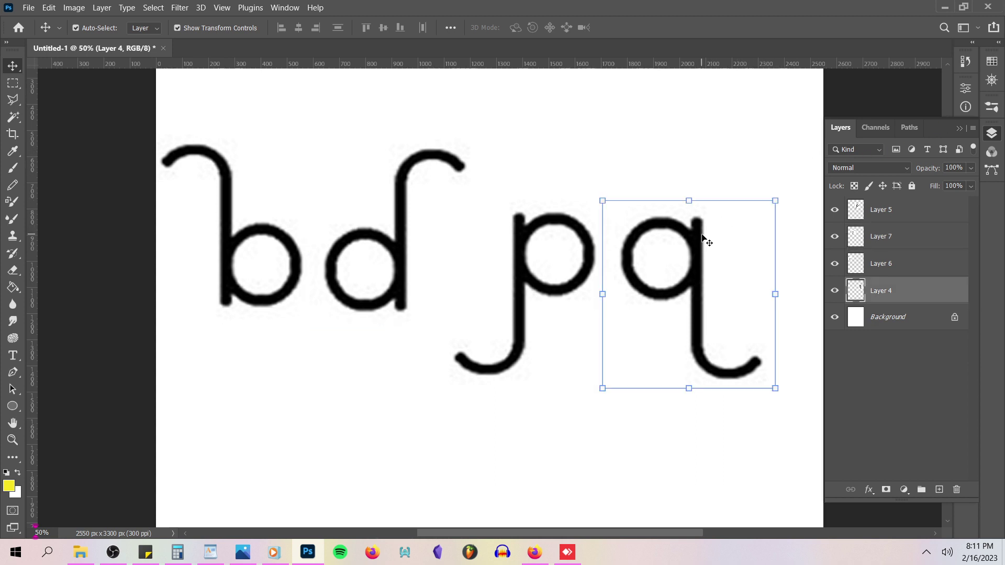
key("ctrl+v")
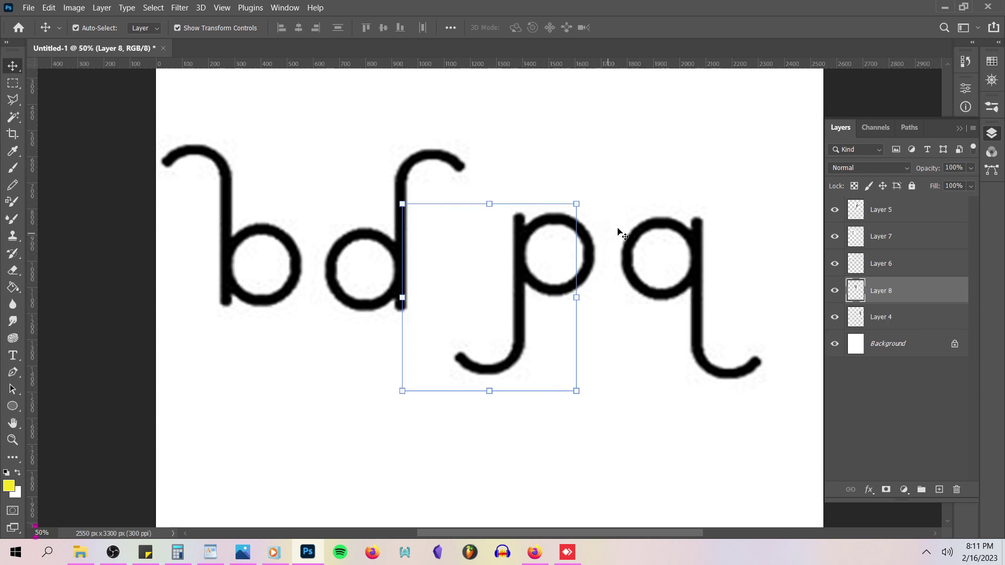
left_click_drag(653, 225, 711, 216)
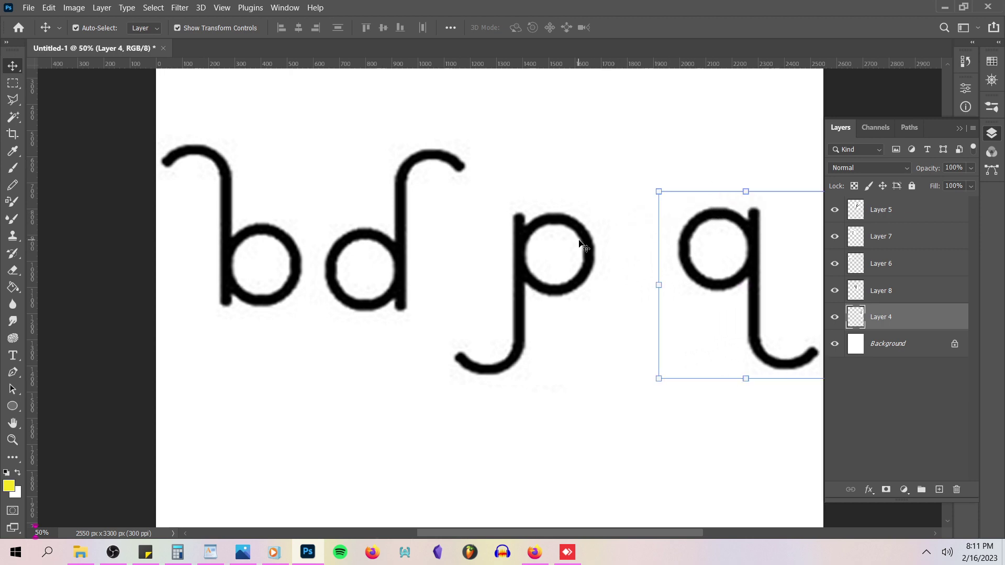
left_click_drag(579, 240, 647, 238)
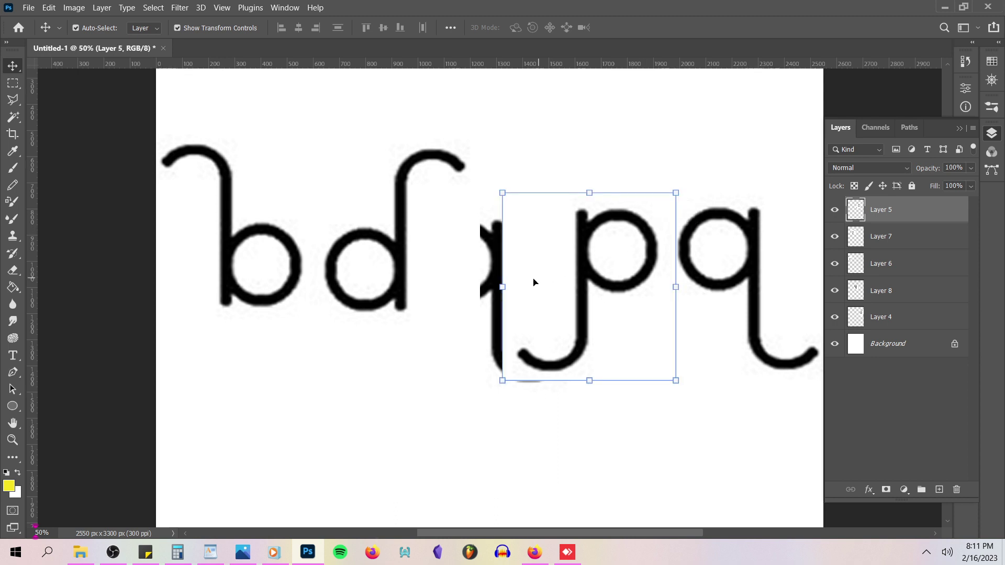
- Move the copied q into the empty space below and between the d and the p
left_click(494, 290)
key("Return")
left_click_drag(481, 288, 478, 413)
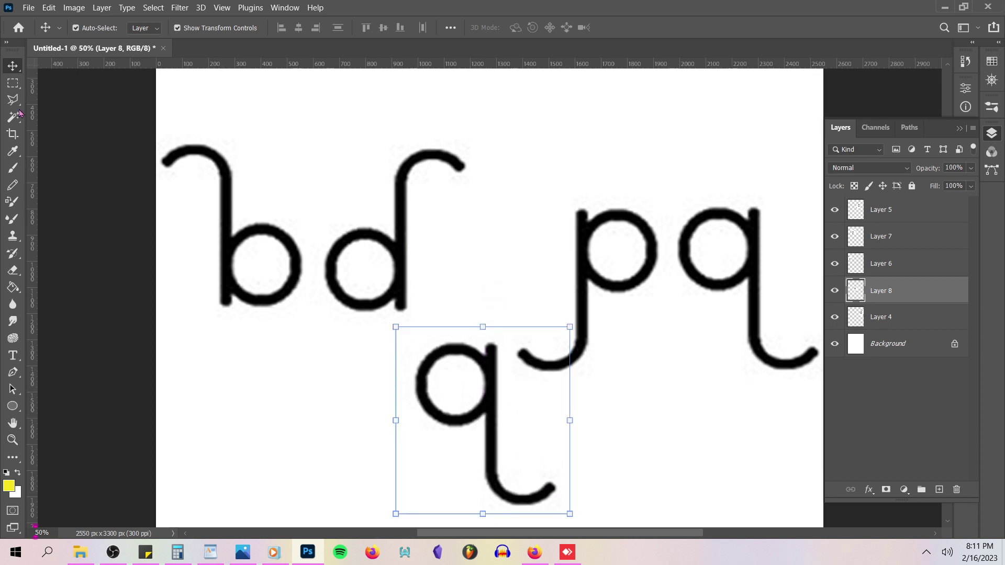
- Select the curved tail of the lower q with a rectangular marquee and copy it to a new layer
left_click(13, 83)
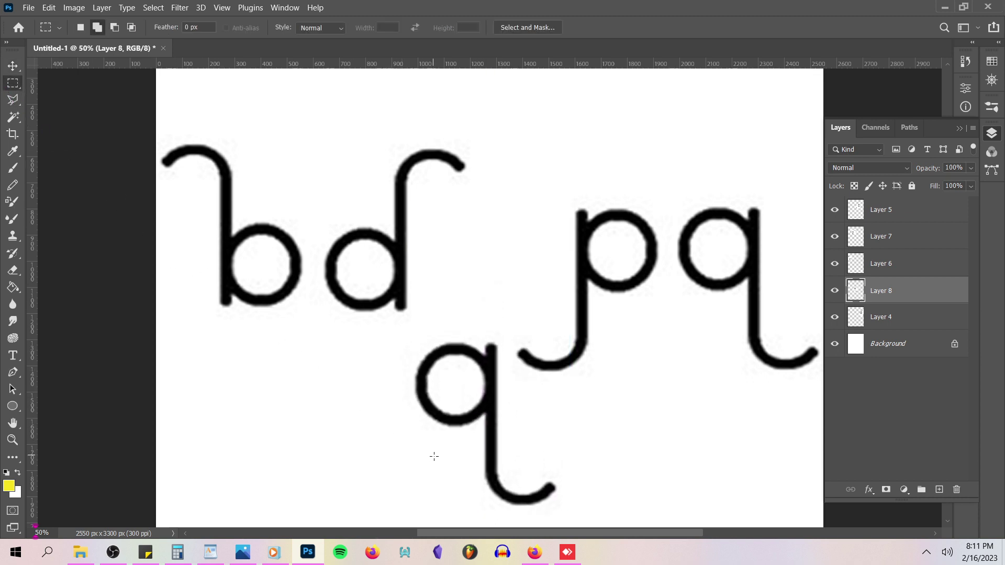
left_click_drag(434, 456, 571, 513)
key("ctrl+j")
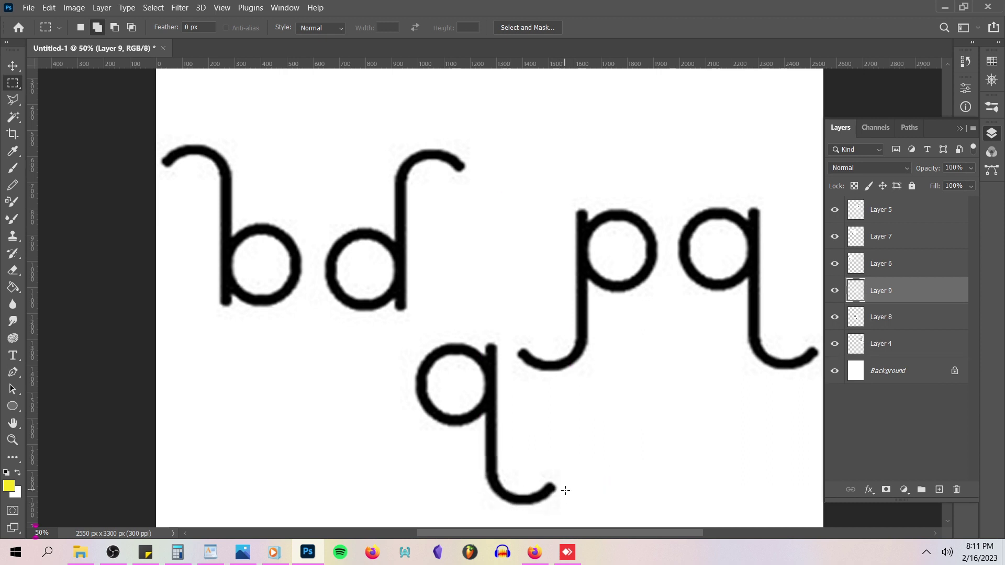
- Flip the copied tail horizontally and align it with the lower q's stem to form a g
left_click(12, 66)
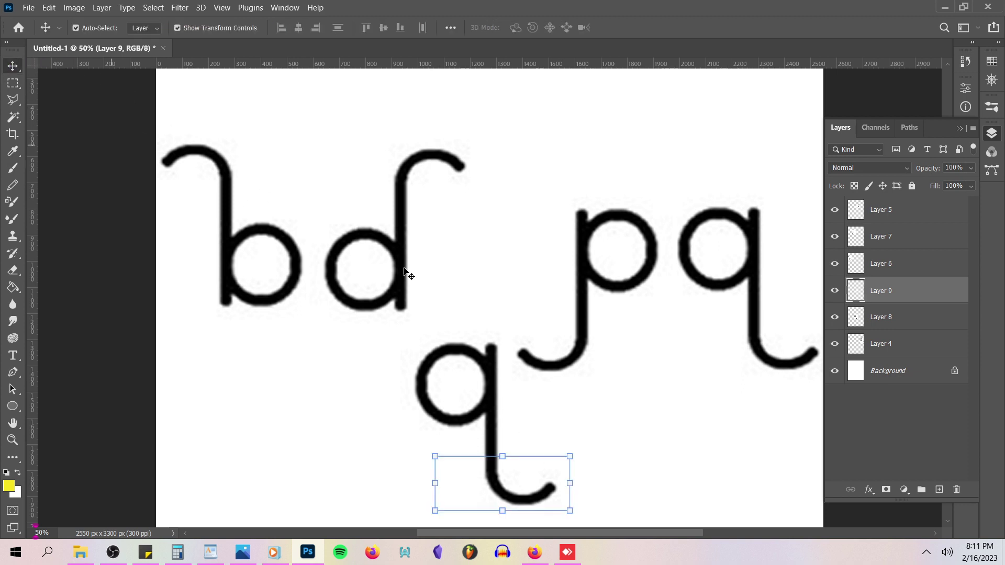
left_click(572, 477)
right_click(559, 482)
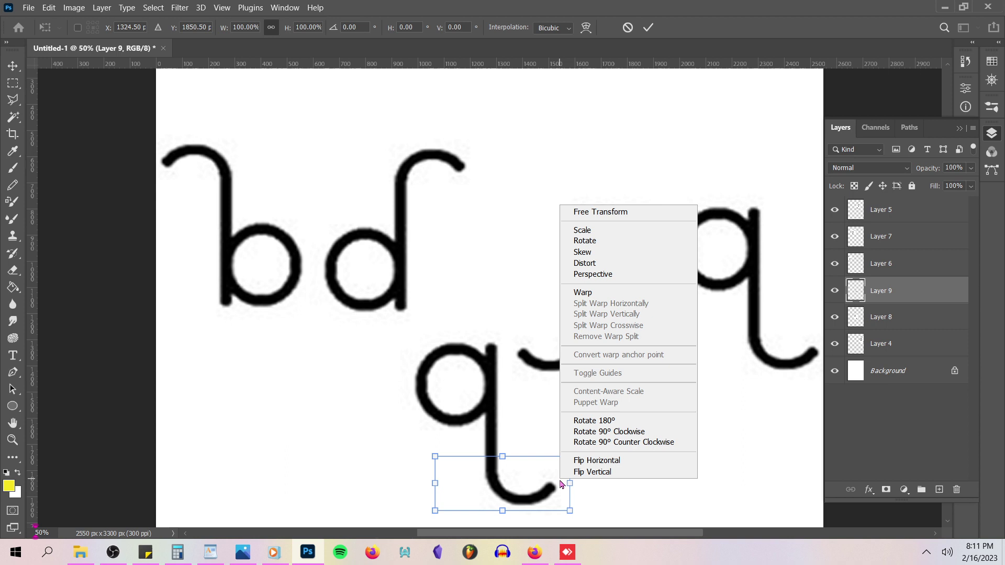
left_click(578, 461)
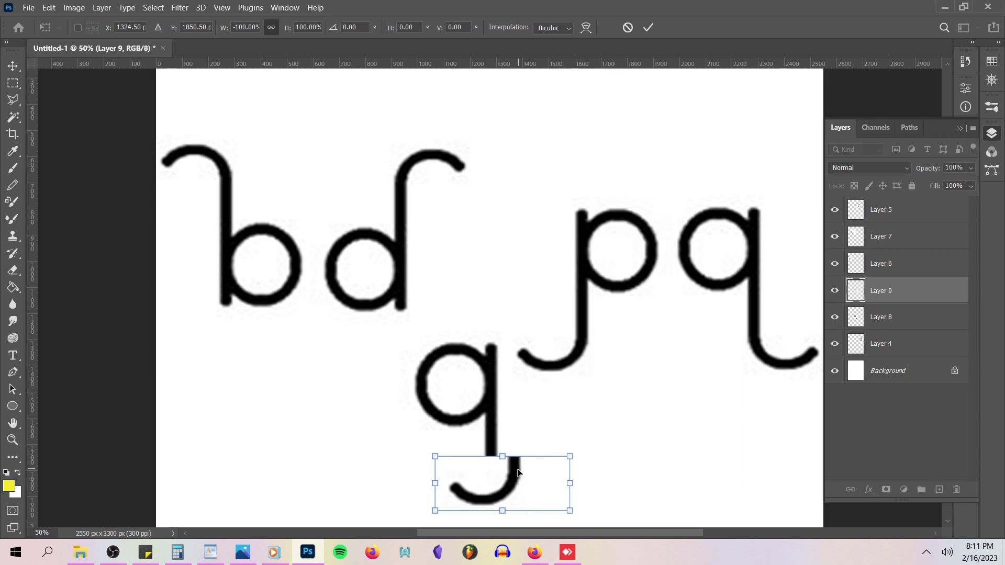
left_click_drag(517, 473, 494, 471)
key("Return")
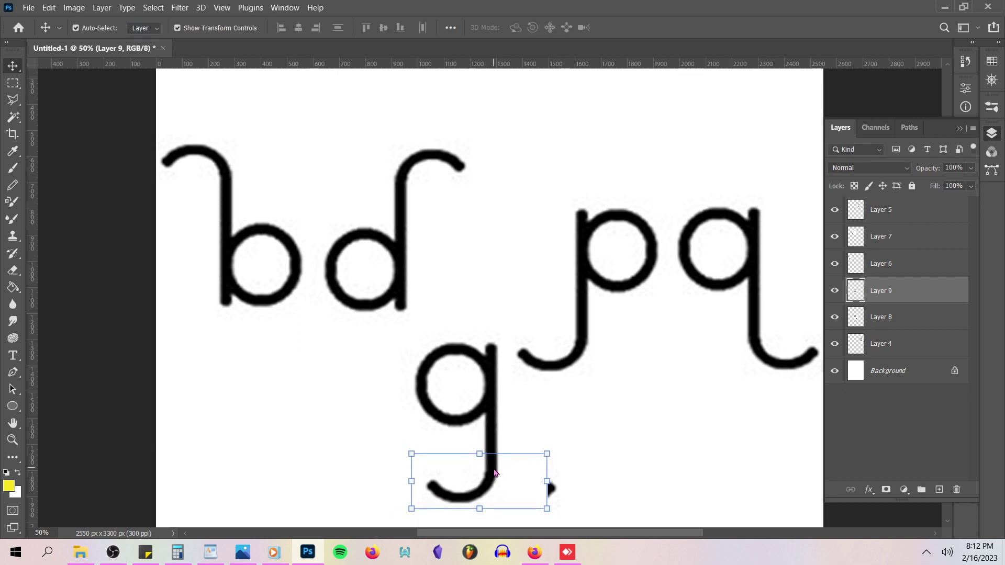
- Select the flipped tail layer and the lower q's body layer, Layer 9 and Layer 8, and merge them
left_click(585, 472)
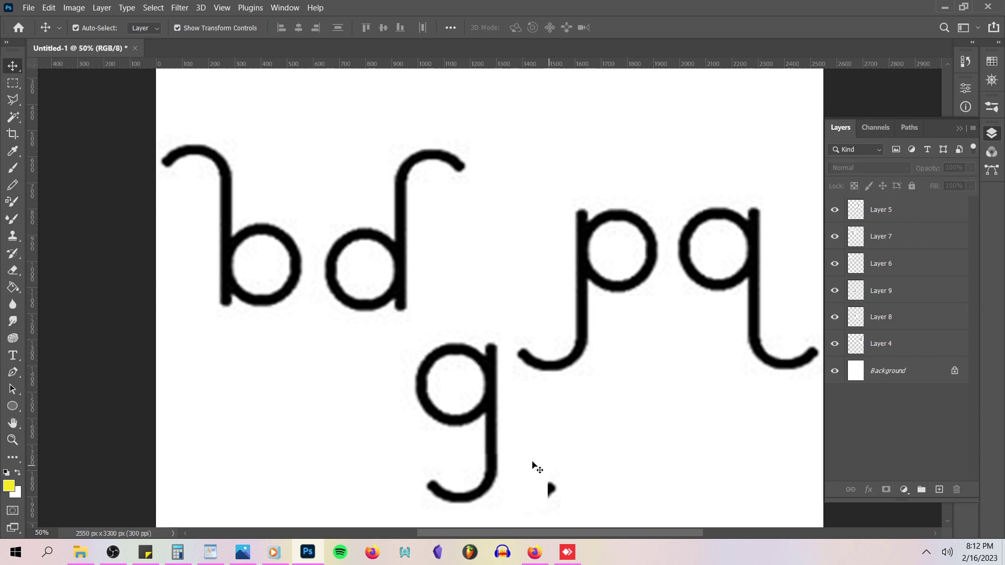
left_click(494, 469)
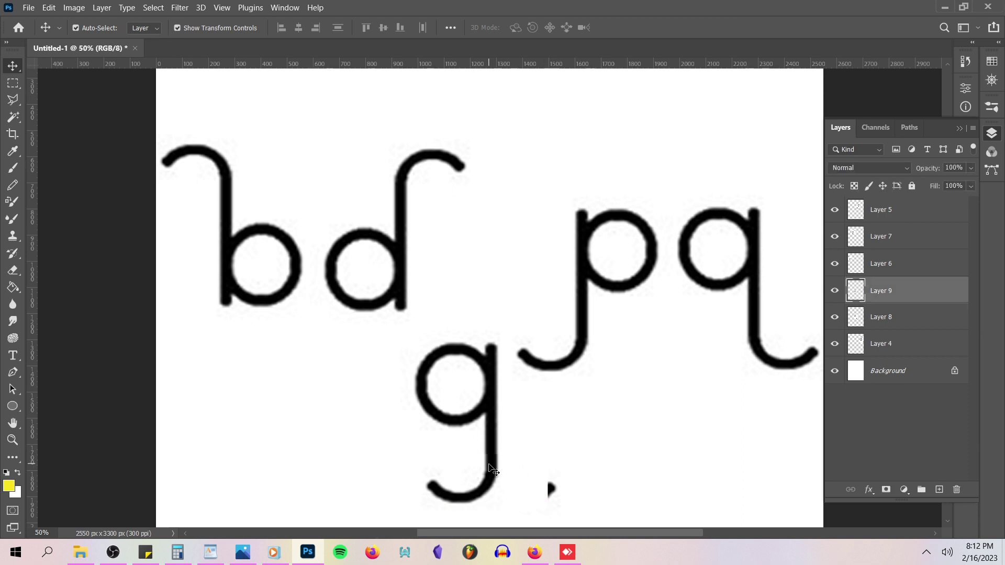
left_click(486, 389, "shift")
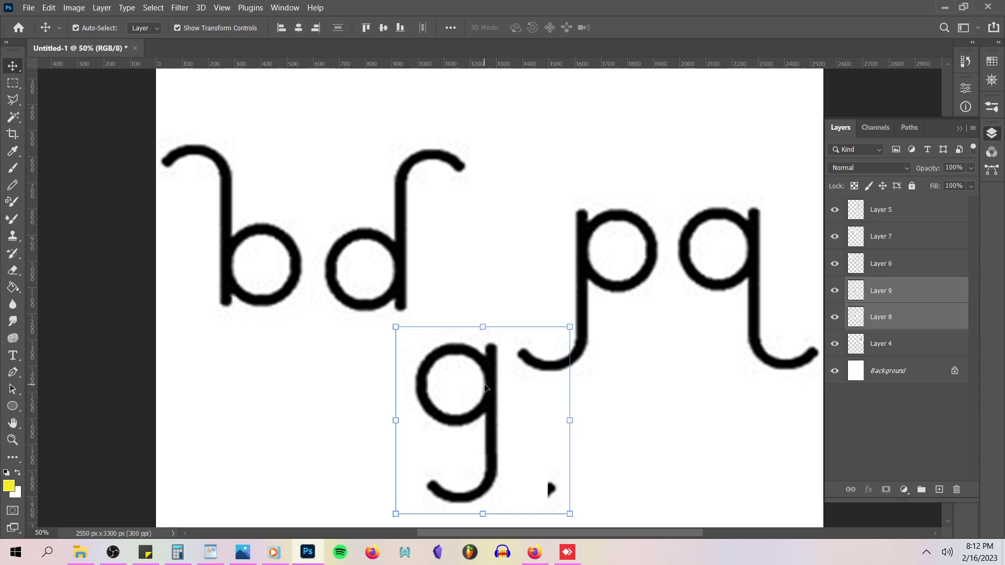
right_click(486, 389)
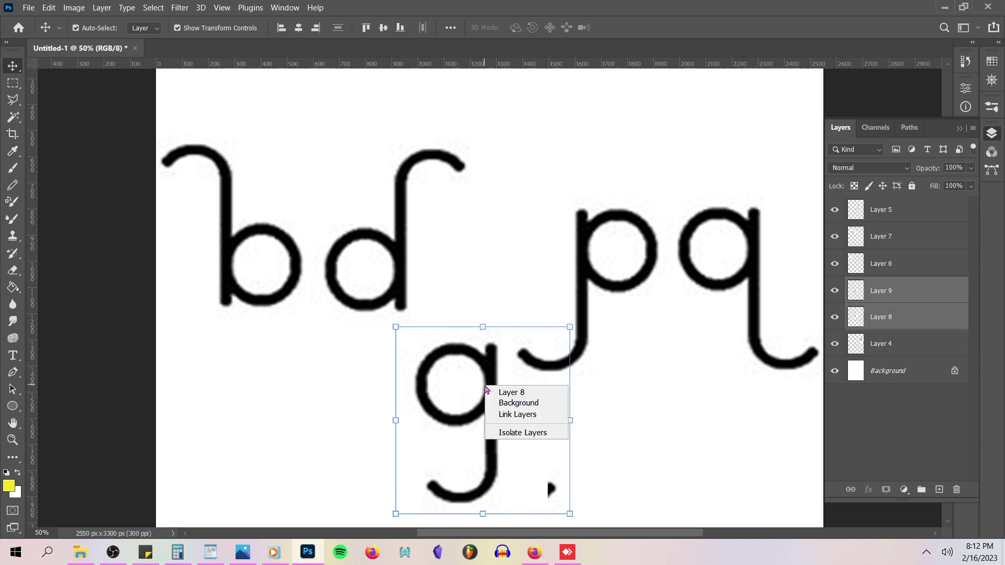
right_click(881, 319)
left_click(747, 391)
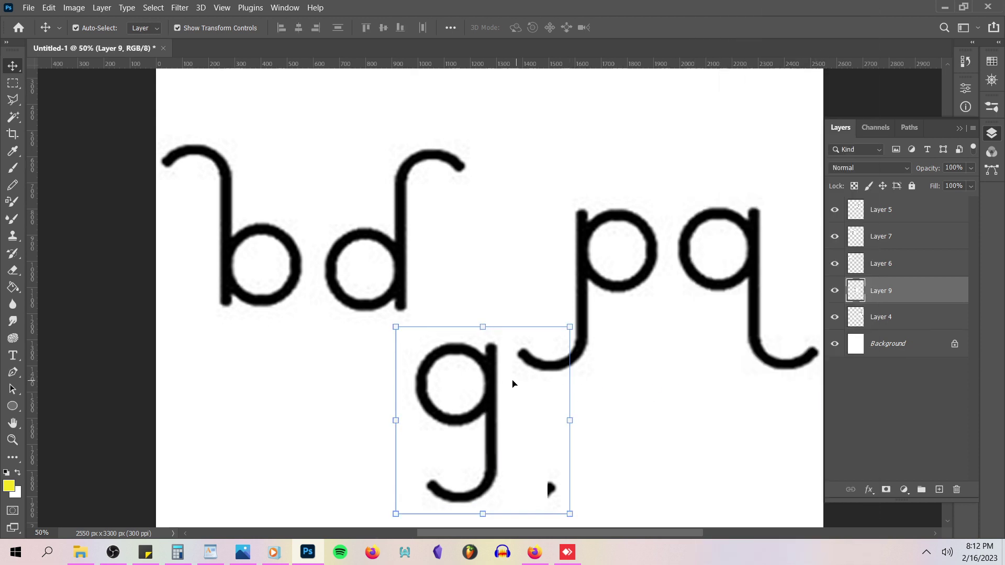
- Shift the g slightly left and erase the stray black speck beside its tail with the Eraser
mouse_move(497, 387)
left_mouse_down()
mouse_move(492, 366)
mouse_move(490, 388)
left_mouse_up()
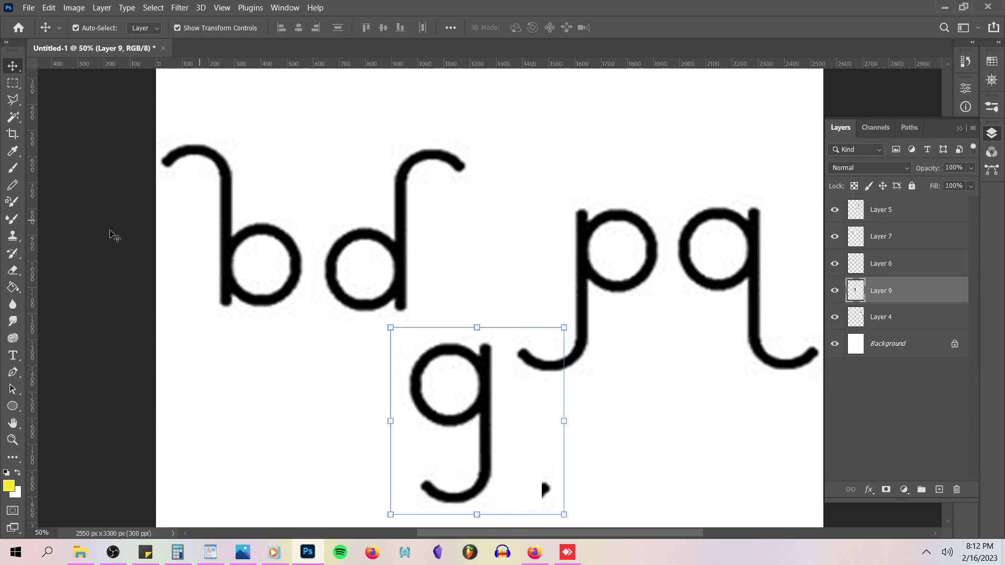
left_click(15, 270)
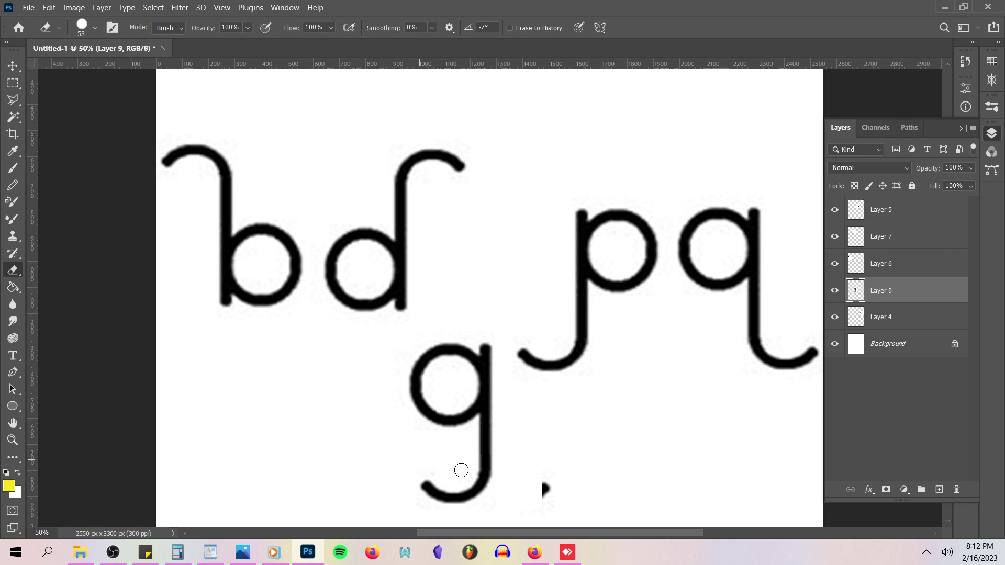
left_click_drag(544, 486, 546, 488)
left_click(11, 66)
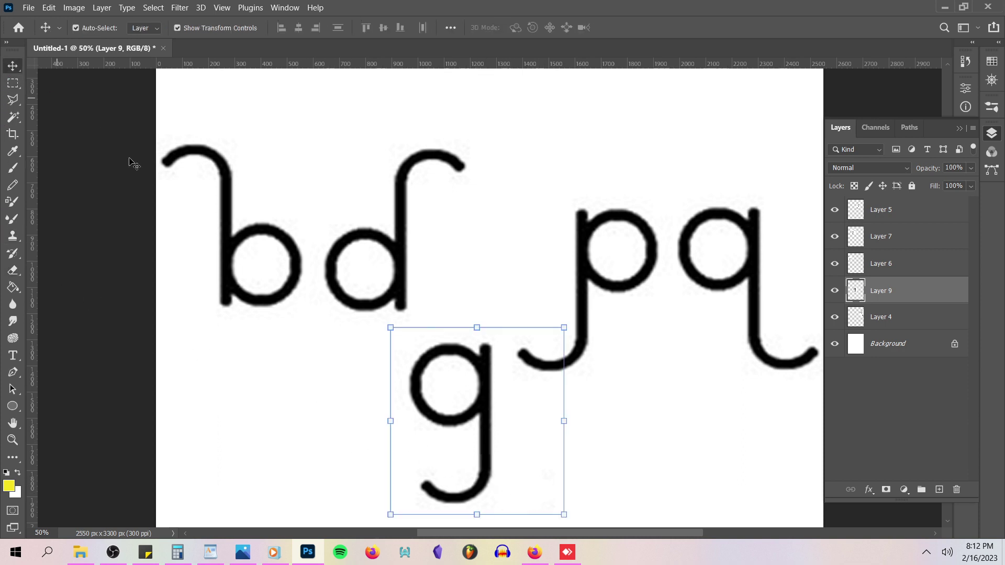
left_click(329, 460)
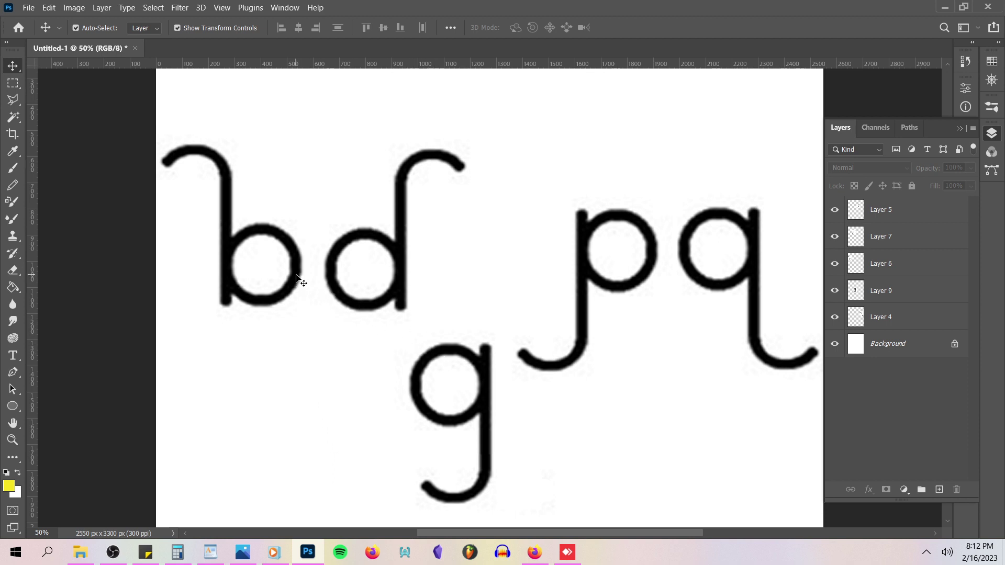
- Move the b and the d up toward the top edge of the page
left_click_drag(297, 272, 294, 229)
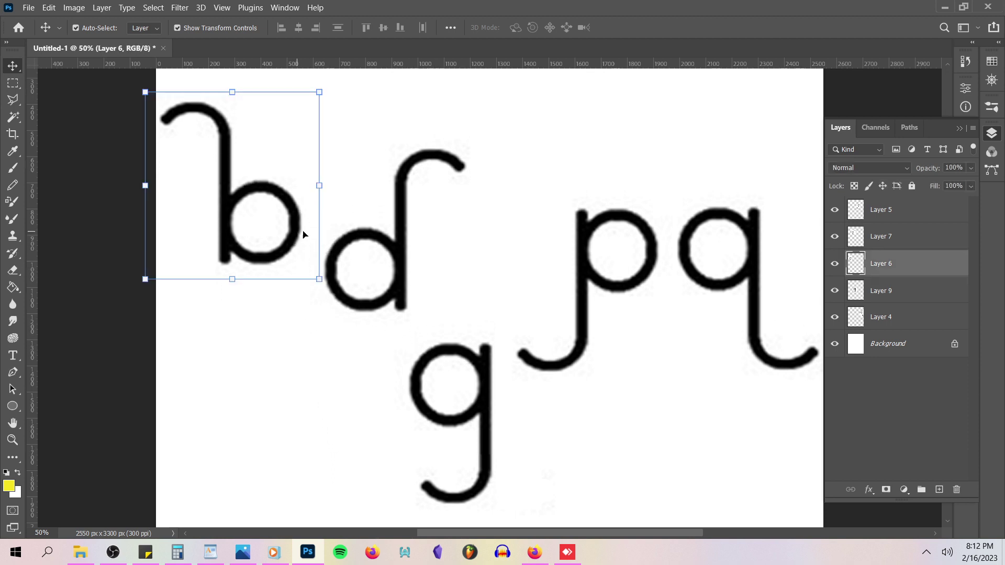
left_click(387, 243)
left_click_drag(387, 243, 388, 206)
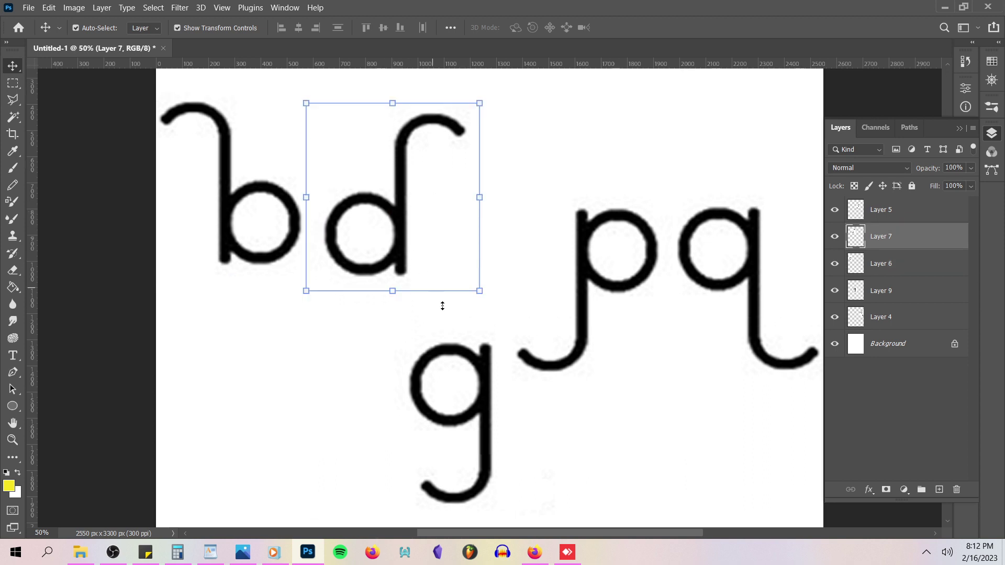
- Move the g up beside the d, and move the p and the q down to the lower part of the page
left_click_drag(473, 351, 550, 211)
left_click_drag(619, 219, 365, 355)
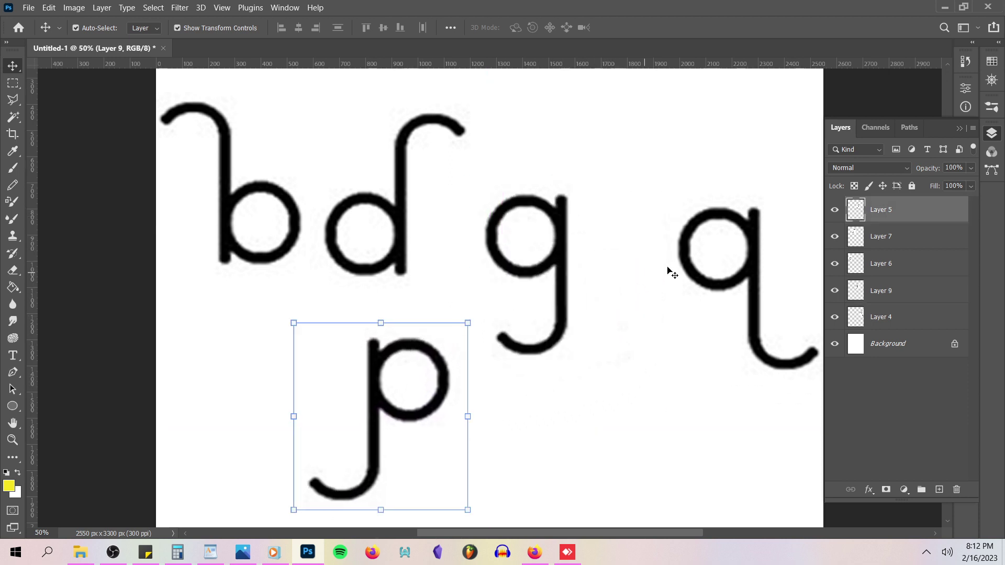
left_click(682, 267)
left_click_drag(683, 267, 658, 392)
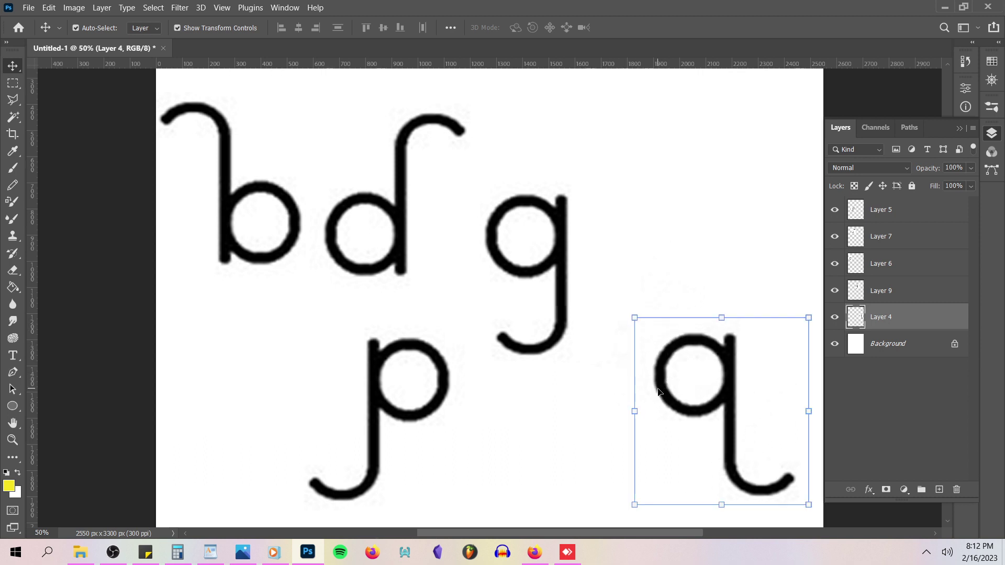
- Raise the b and the d slightly so their bowls sit at about the same height
left_click(299, 226)
left_click_drag(294, 225, 295, 216)
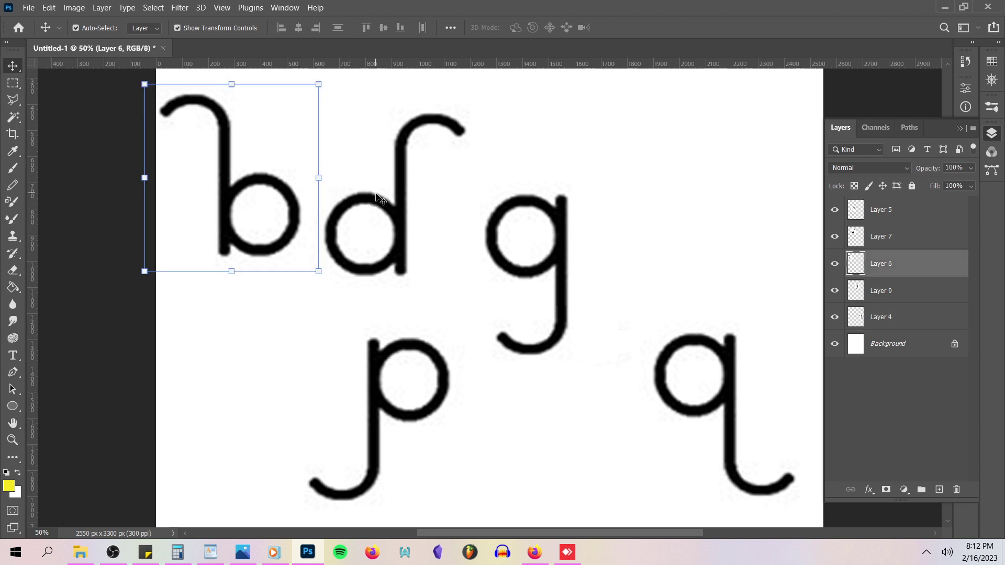
mouse_move(377, 198)
left_mouse_down()
mouse_move(491, 190)
mouse_move(381, 189)
left_mouse_up()
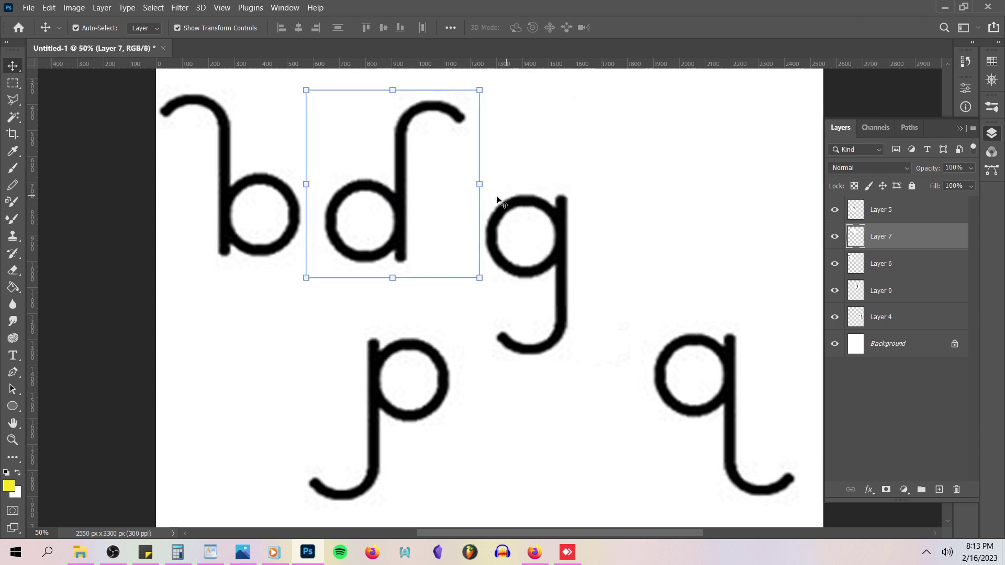
- Select the white background around the d with the Magic Wand, delete it and deselect
left_click(11, 122)
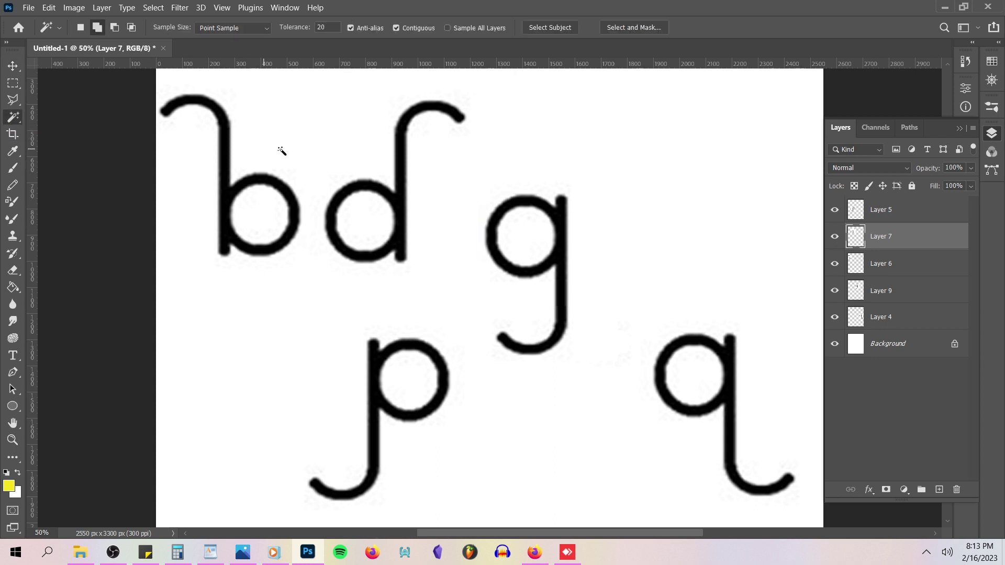
left_click(359, 157)
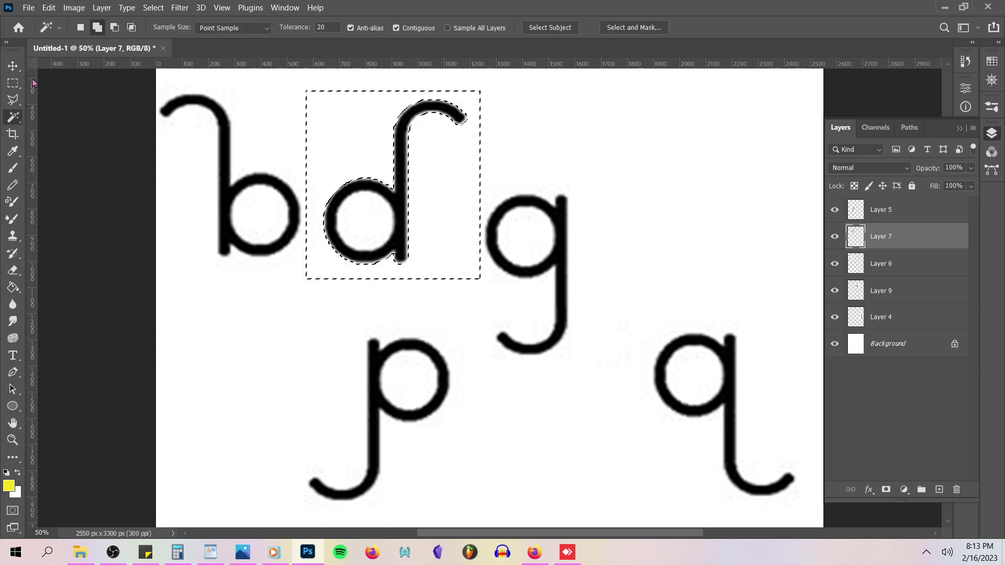
left_click(15, 67)
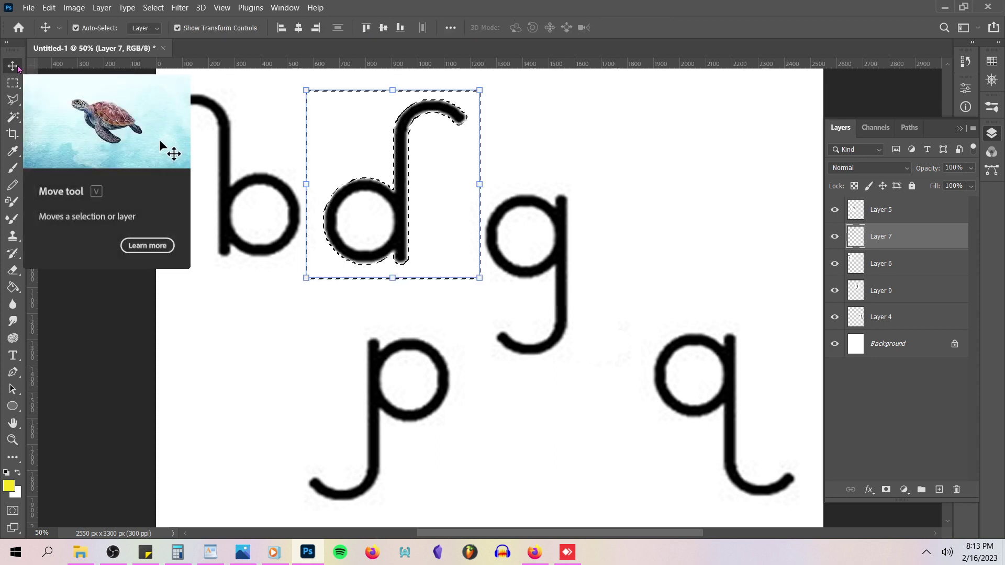
key("Delete")
key("ctrl+d")
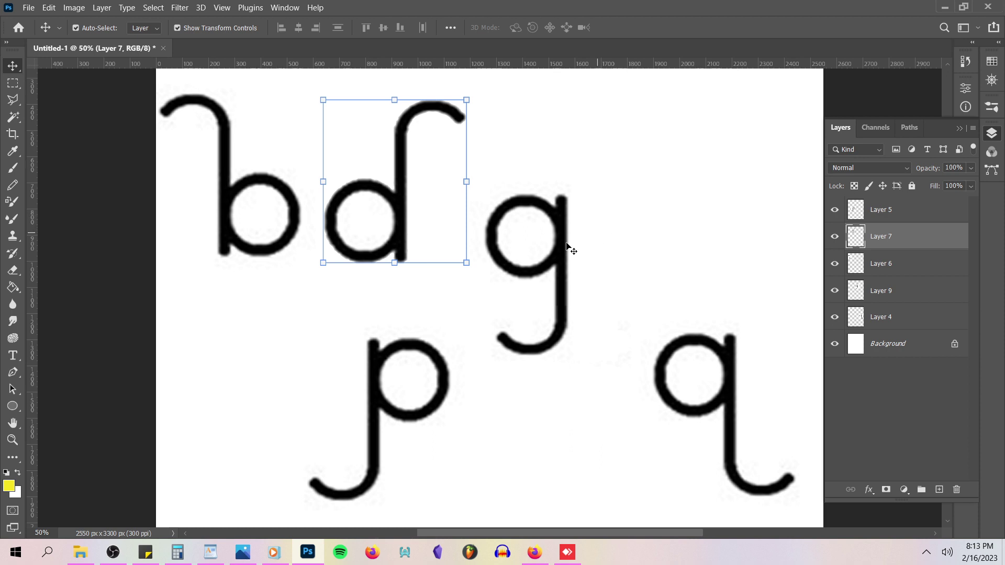
- Remove the white background around the g with the Magic Wand and move the g close beside the d
left_click(540, 260)
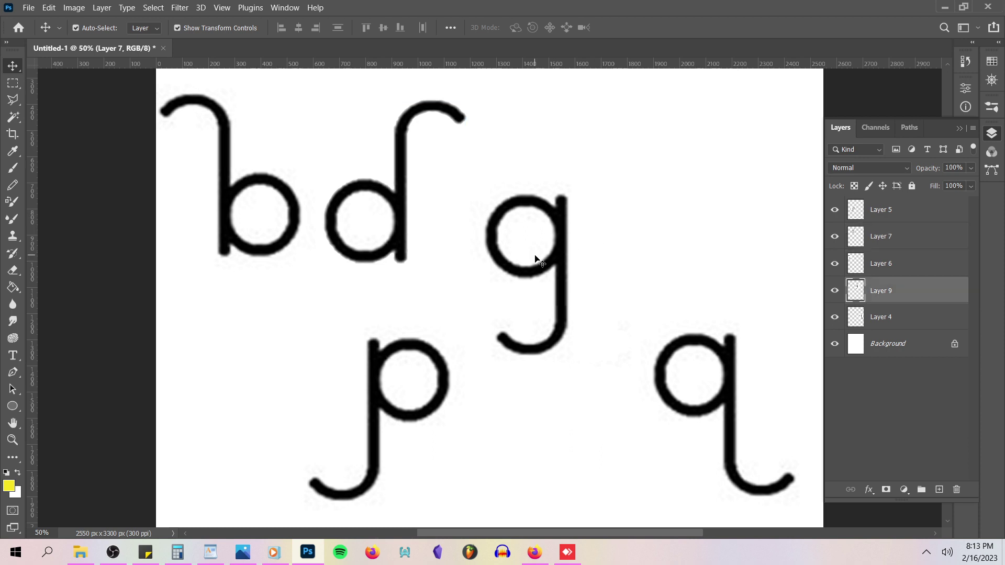
left_click(14, 118)
left_click(473, 202)
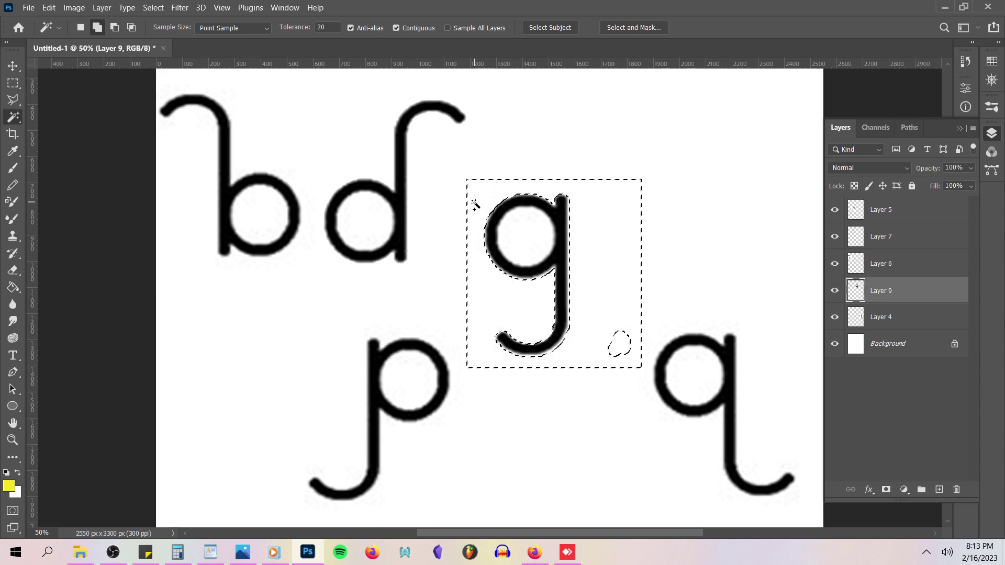
left_click(135, 130)
left_click(13, 65)
left_click_drag(525, 205, 463, 193)
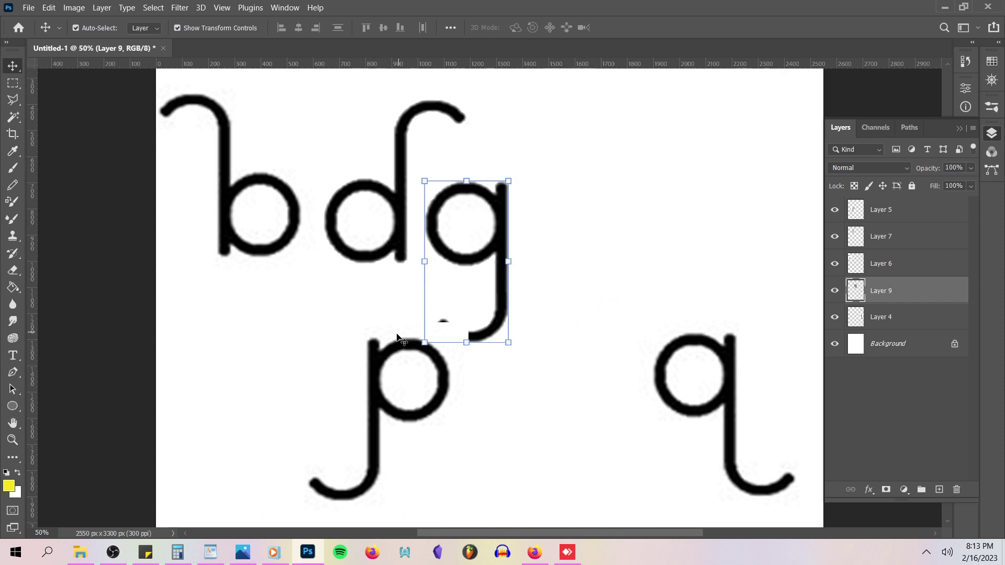
- Move the p into the row beside the g, remove its white background with the Magic Wand and align it with the g
left_click_drag(398, 344, 619, 202)
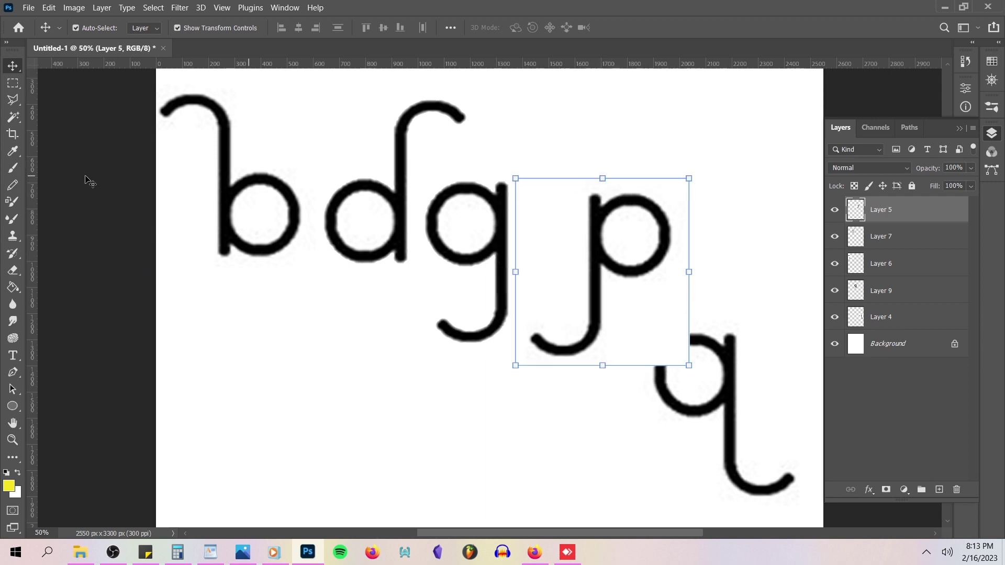
left_click(13, 116)
left_click(576, 231)
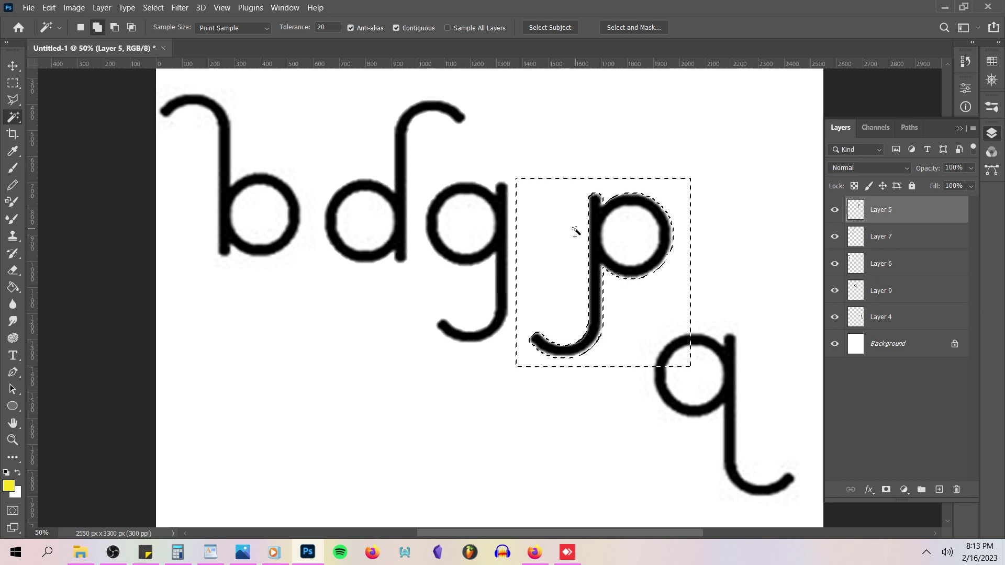
key("ctrl+d")
left_click(14, 65)
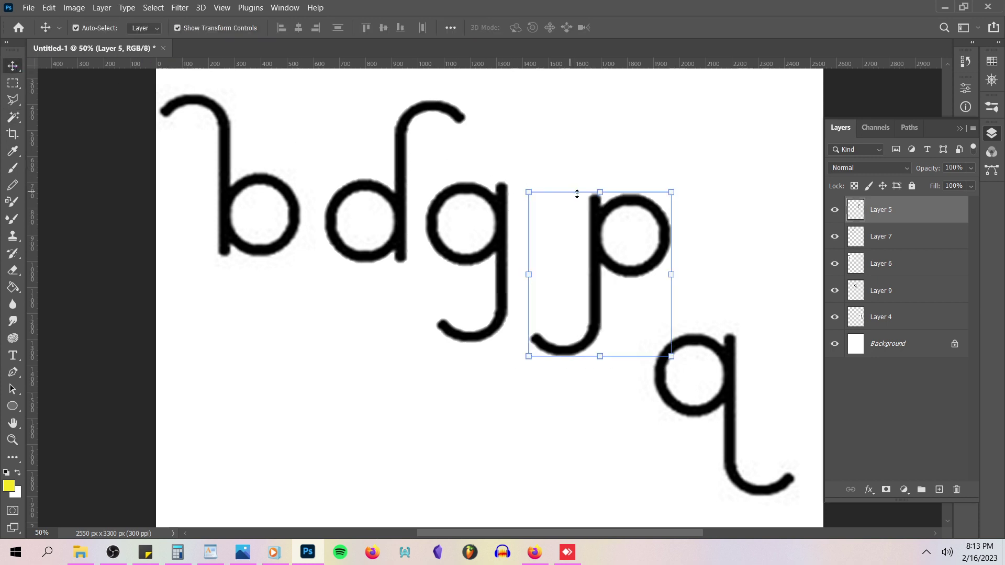
left_click_drag(594, 206, 586, 196)
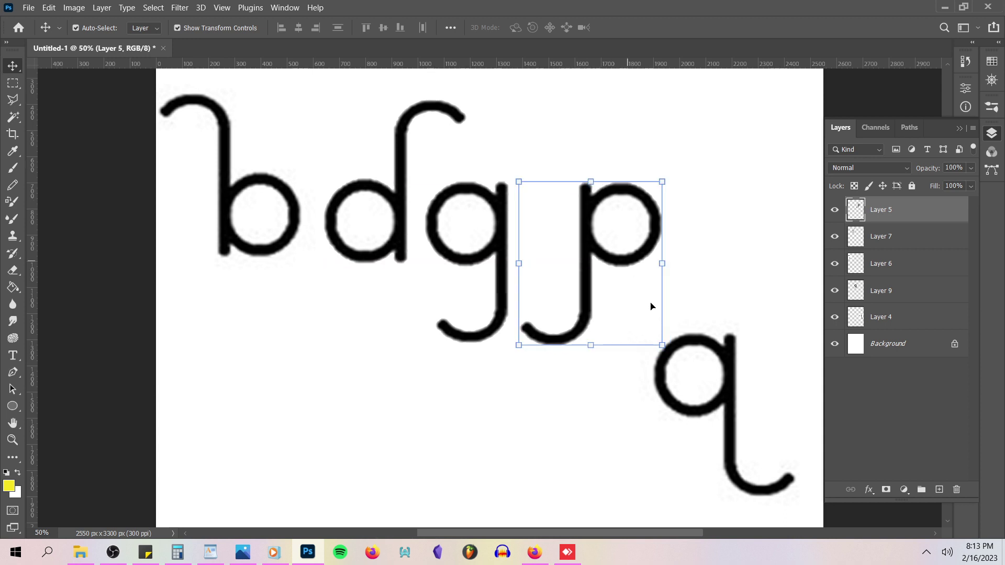
- Remove the white background around the q with the Magic Wand and move the q into the row beside the p
left_click(683, 343)
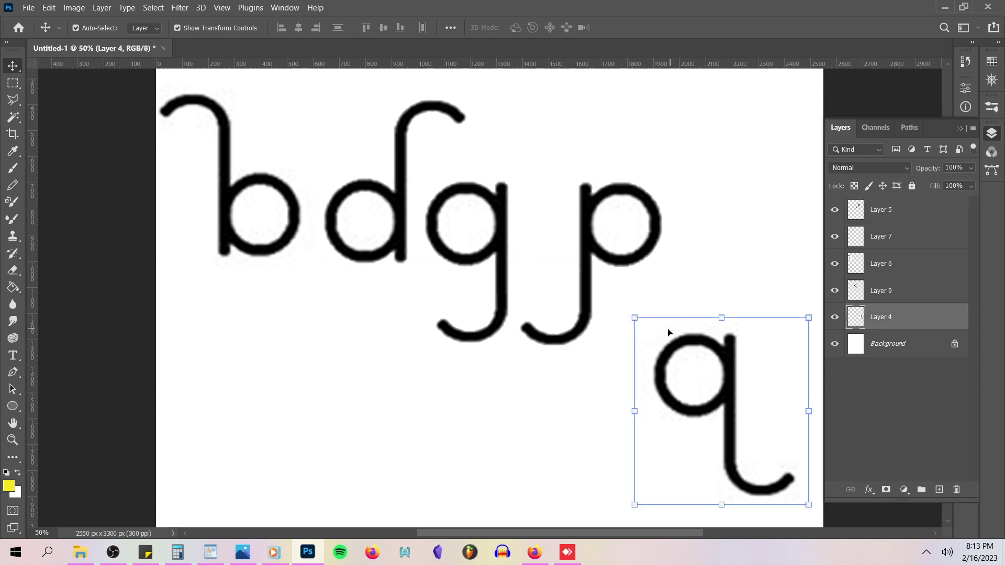
left_click(15, 106)
left_click(14, 116)
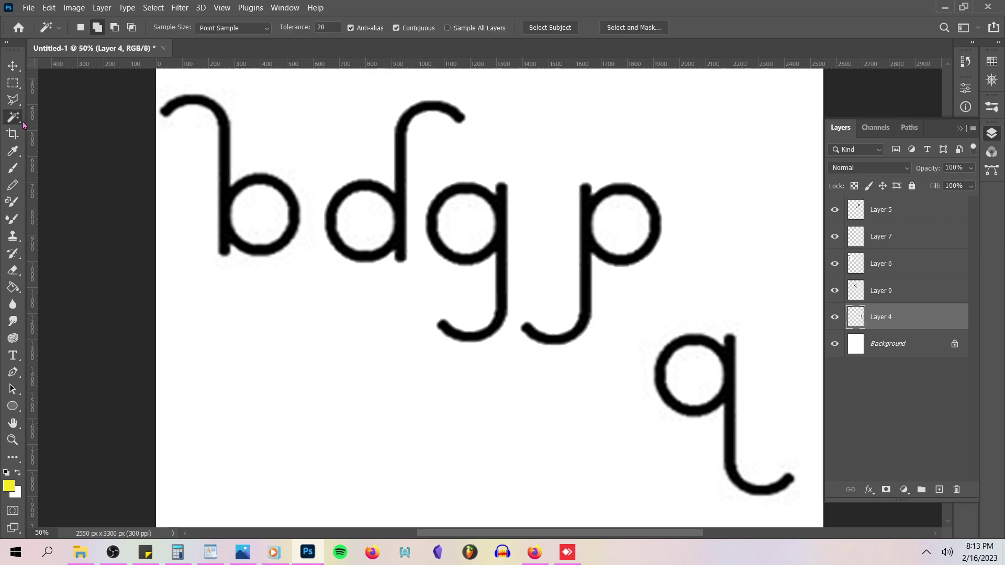
left_click(632, 341)
left_click(668, 343, "shift")
key("ctrl+d")
left_click(13, 65)
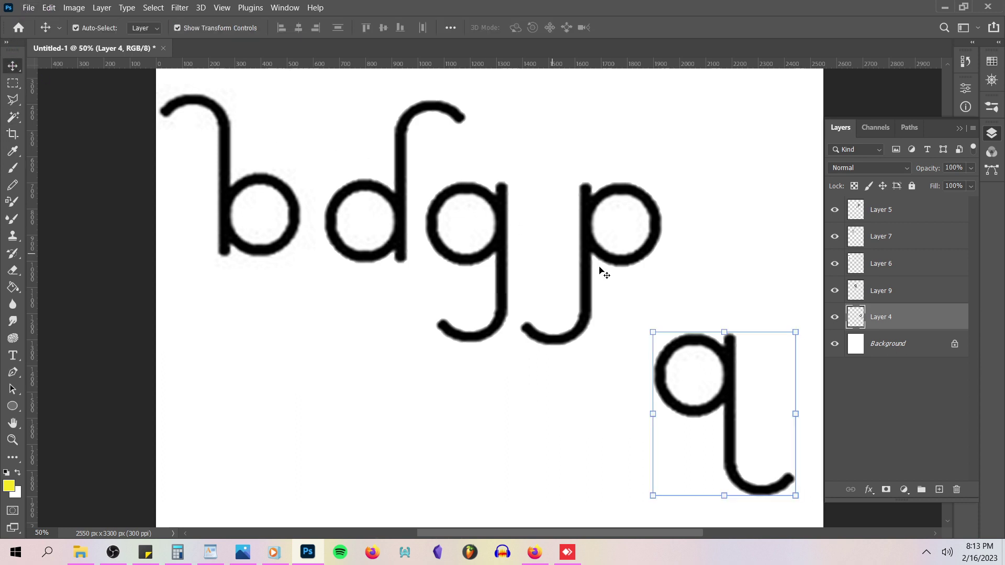
left_click_drag(702, 343, 718, 200)
left_click(501, 448)
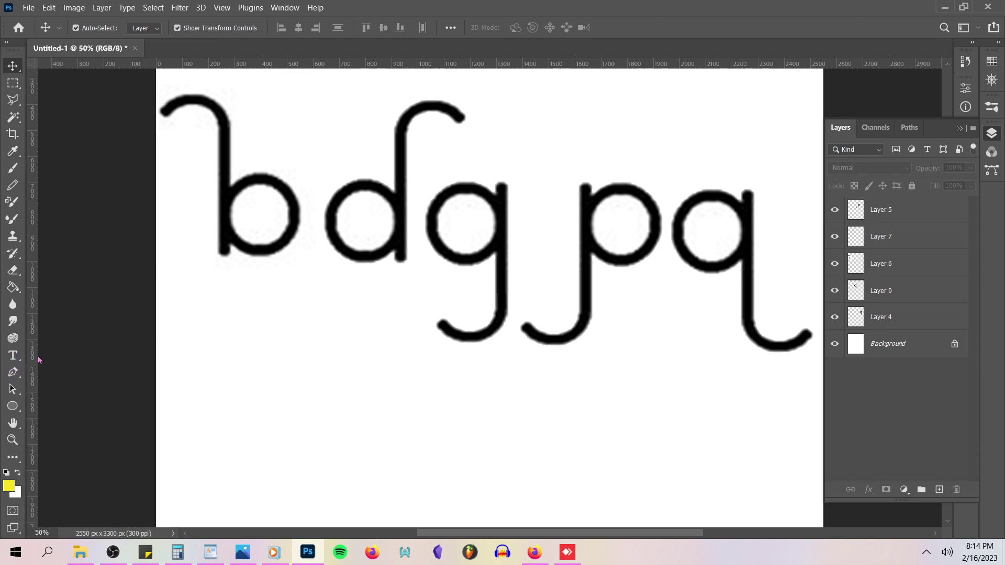
- Add the text "my favorite q is this kind with the curl tail!!!!" in the empty space below the letters
left_click(13, 355)
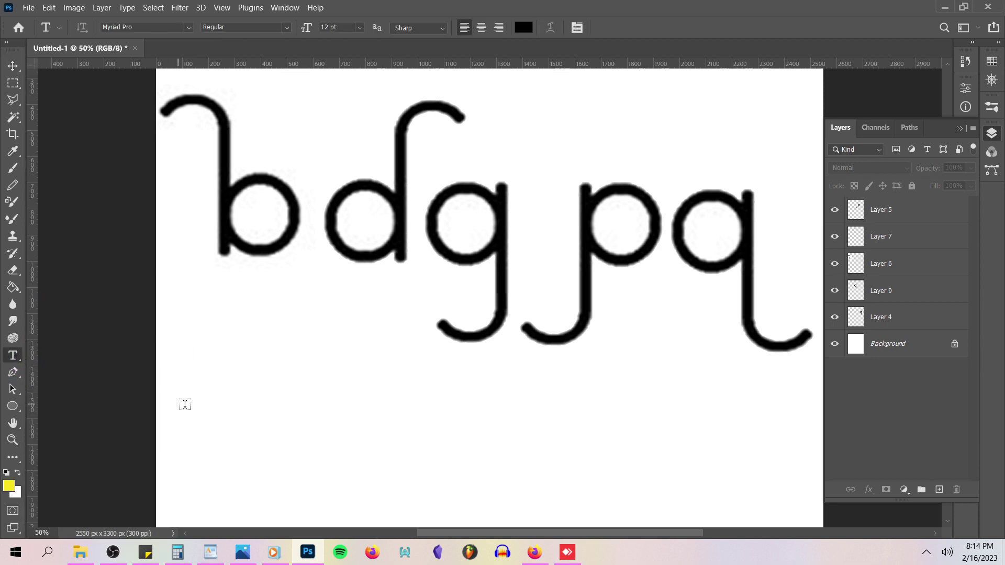
left_click(241, 413)
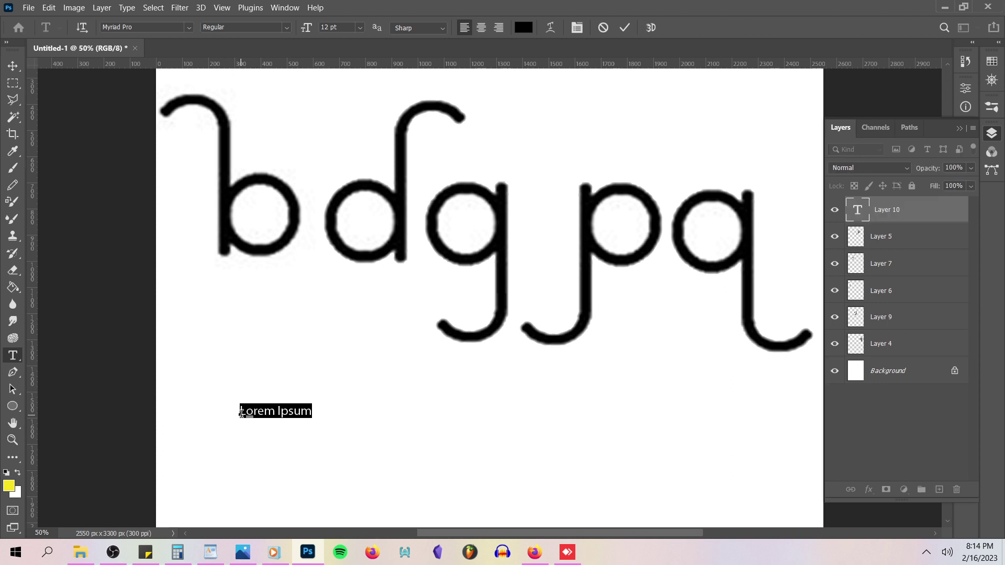
type("my")
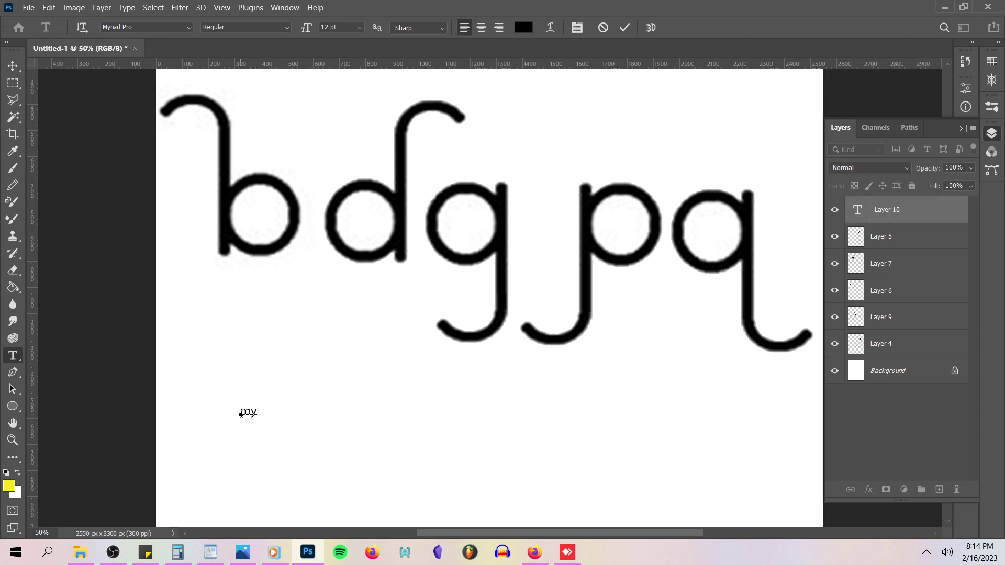
type(" favorite q is this ")
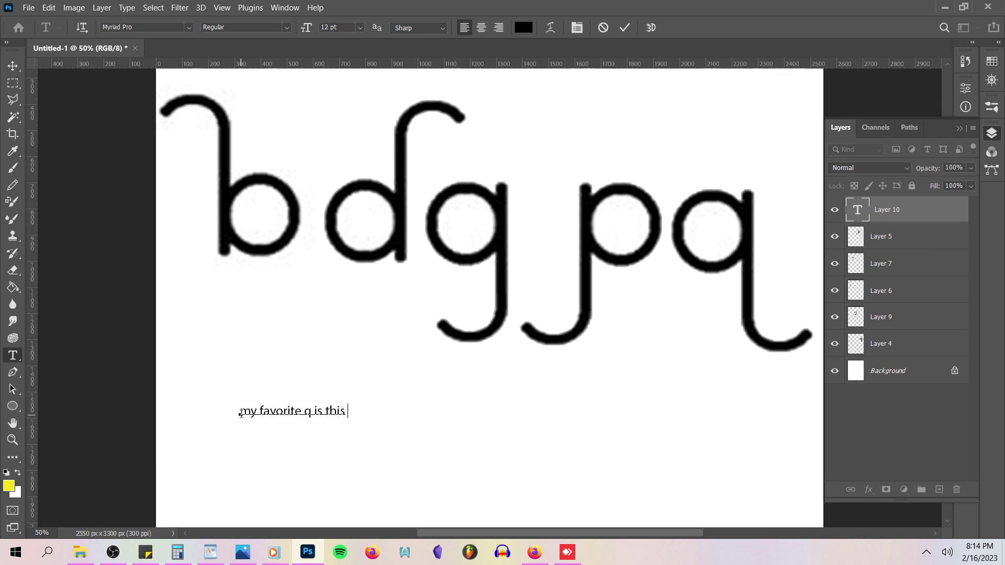
type("kind with the")
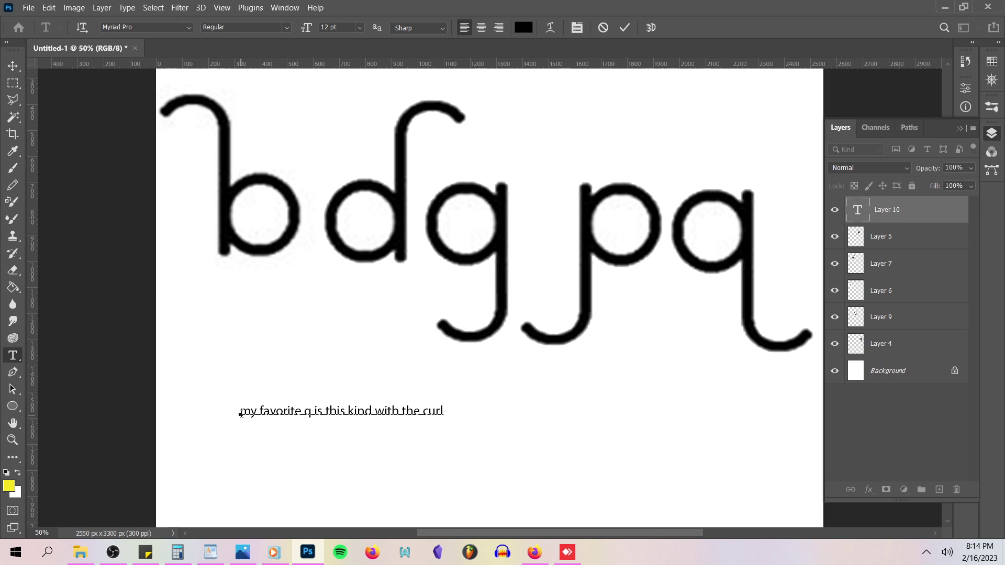
type("curl tail!!!!")
- Scale the text line up to 208.60% so it spans most of the page width
left_click(12, 65)
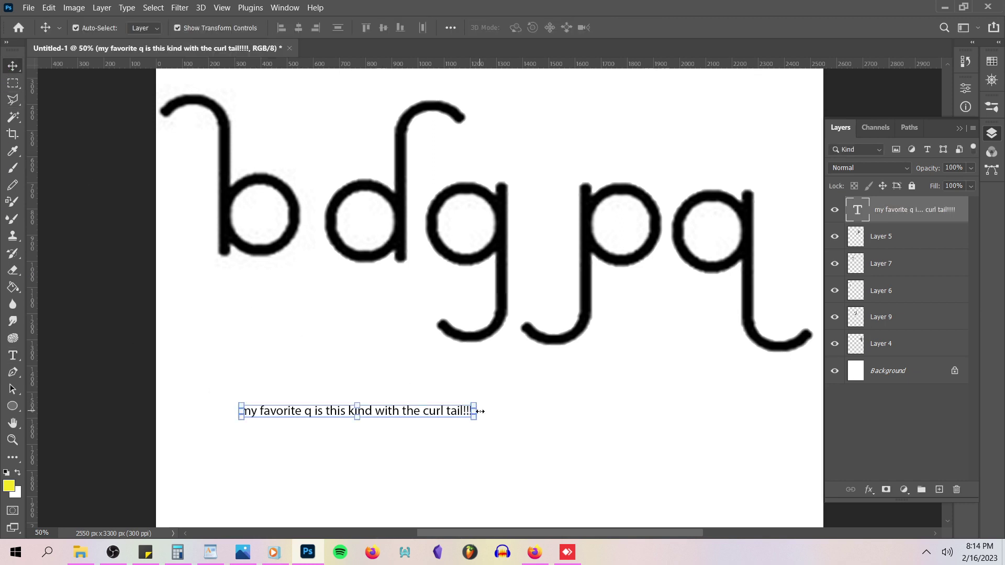
left_click_drag(480, 411, 730, 412)
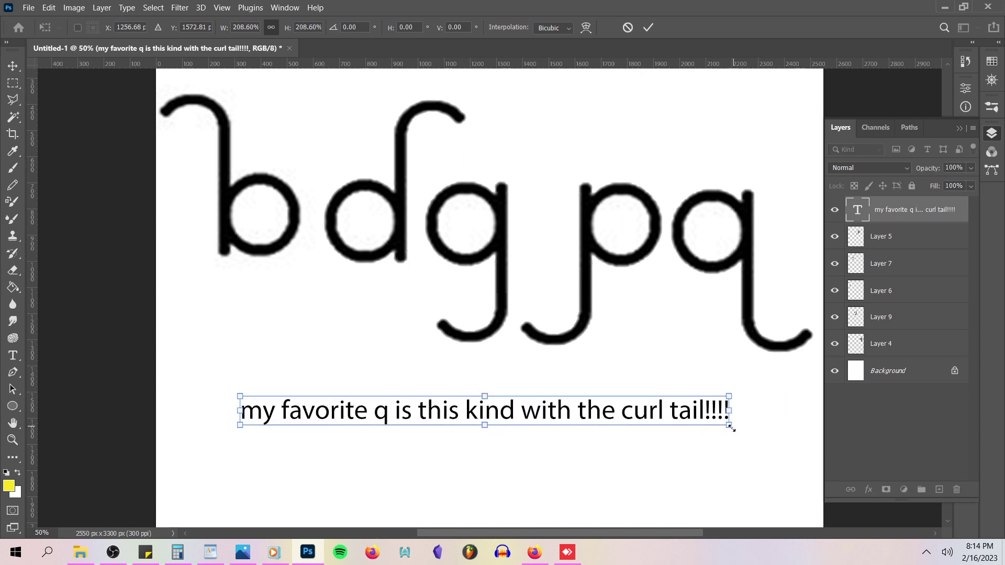
key("Return")
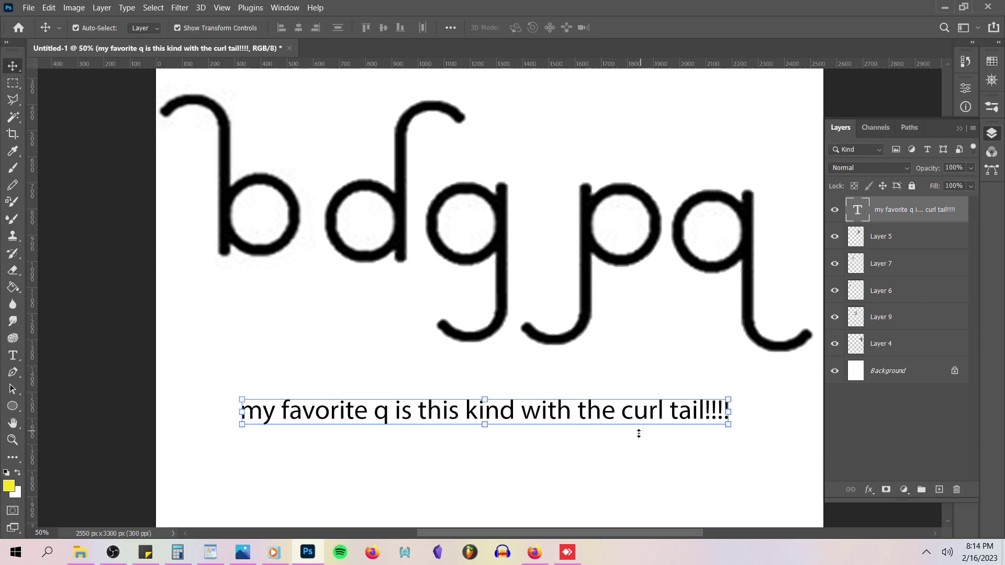
- Rescale the text line to 89.42% so it sits slightly lower beneath the row of letters, and deselect it
left_click_drag(638, 433, 637, 449)
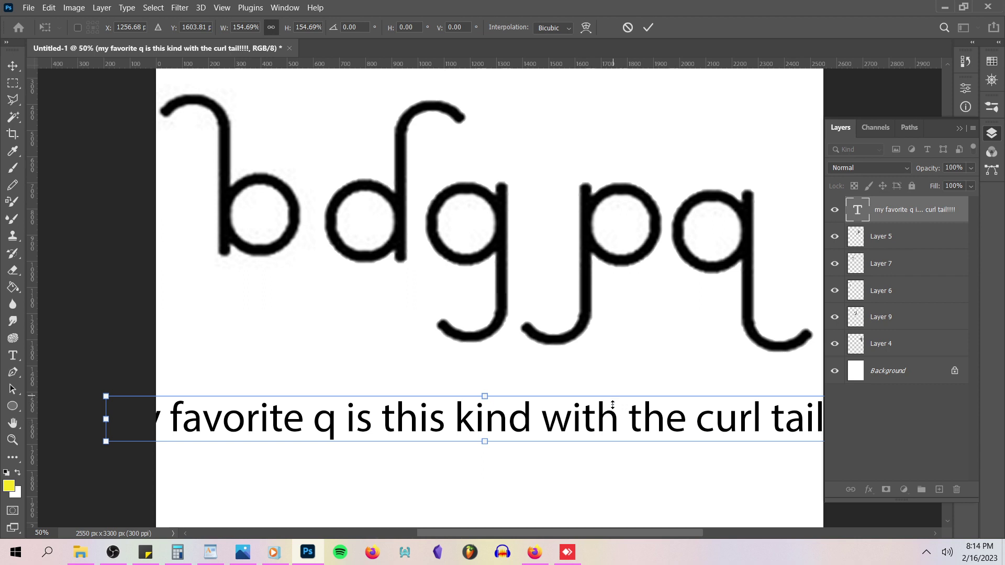
mouse_move(612, 405)
left_mouse_down()
mouse_move(610, 431)
mouse_move(607, 415)
left_mouse_up()
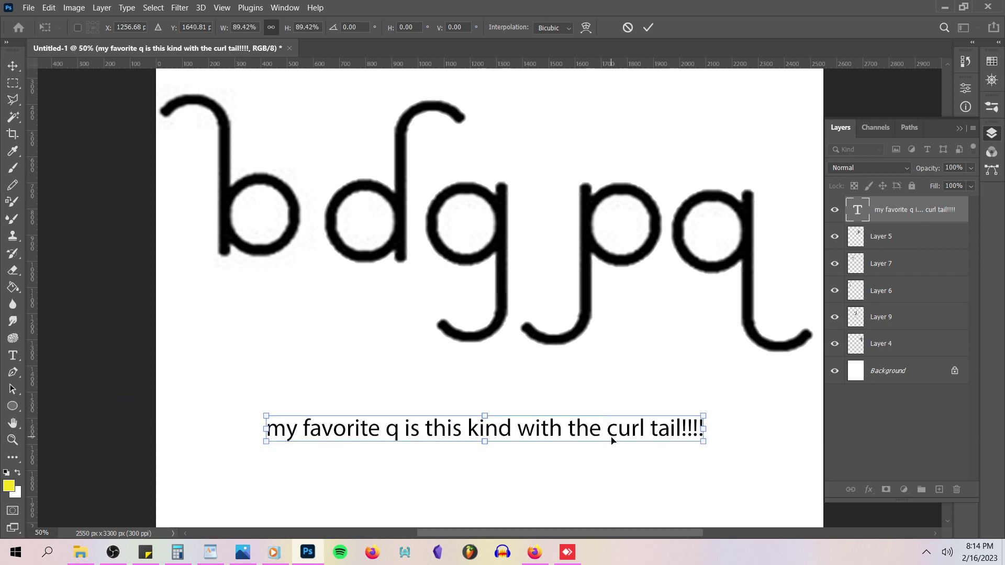
key("Return")
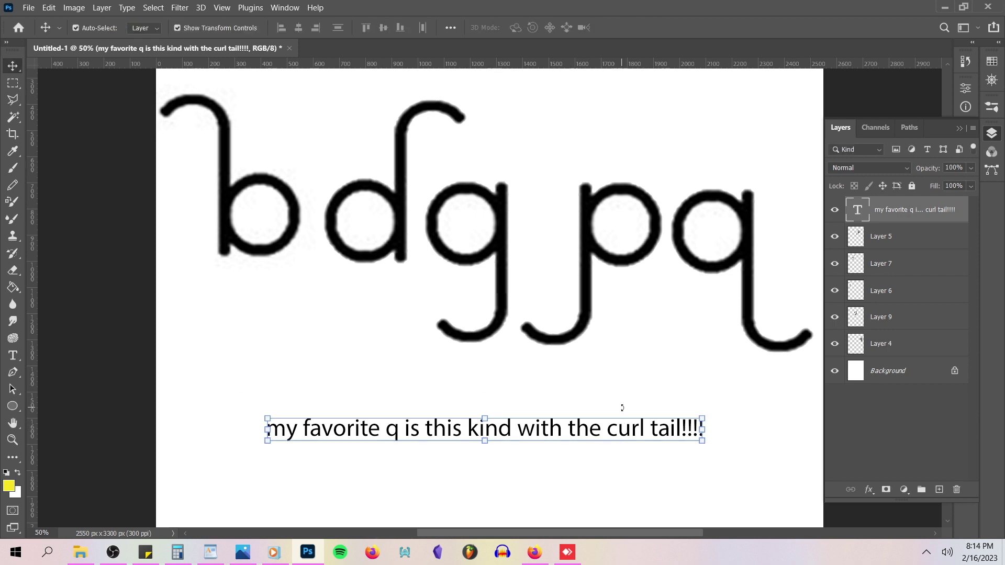
left_click(612, 477)
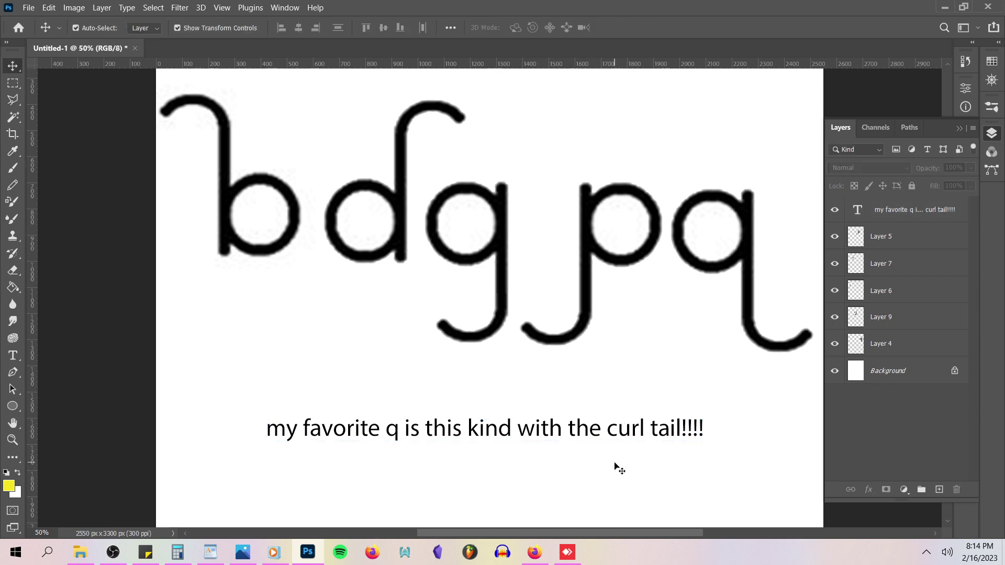